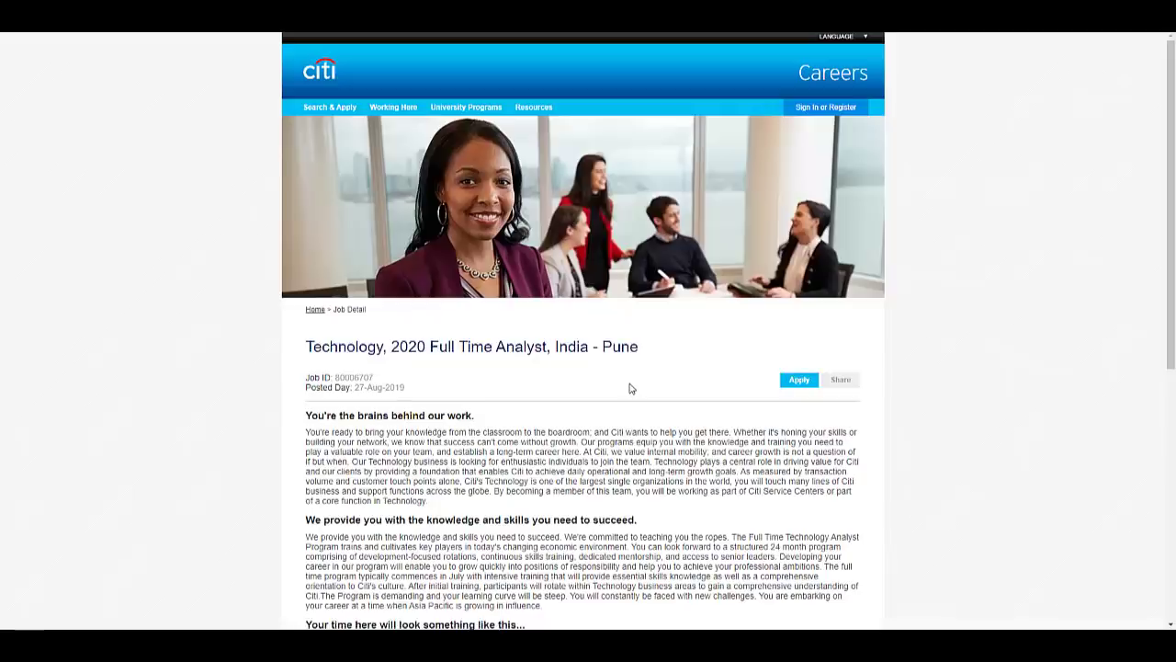
scroll(384, 377, down, 2)
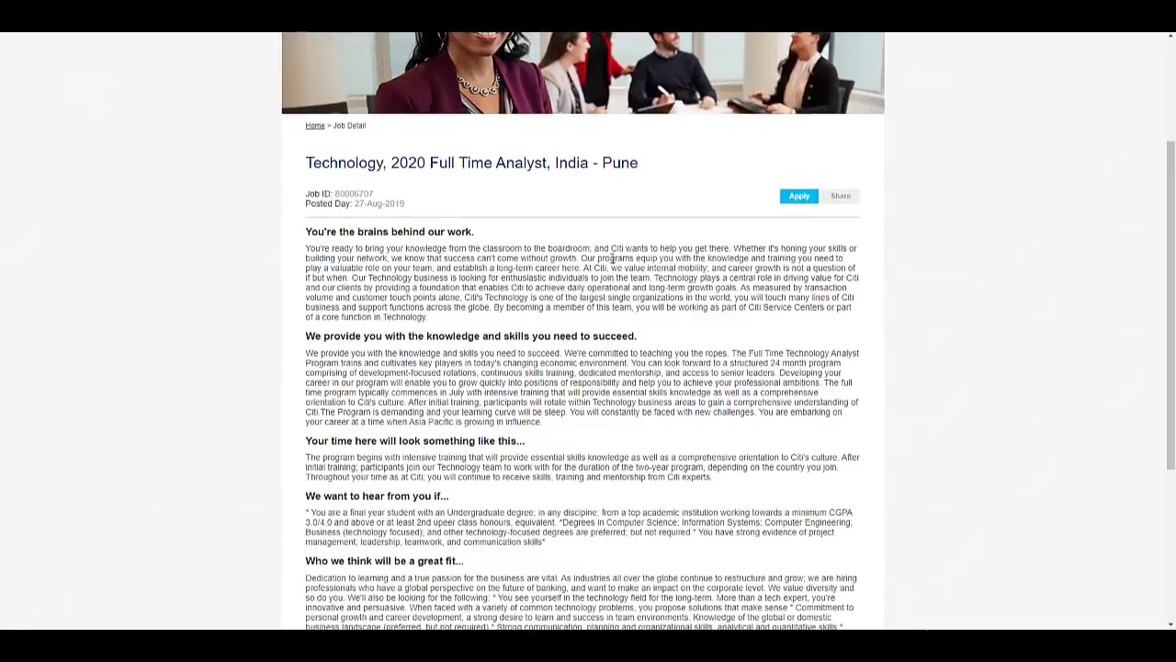
scroll(555, 357, down, 2)
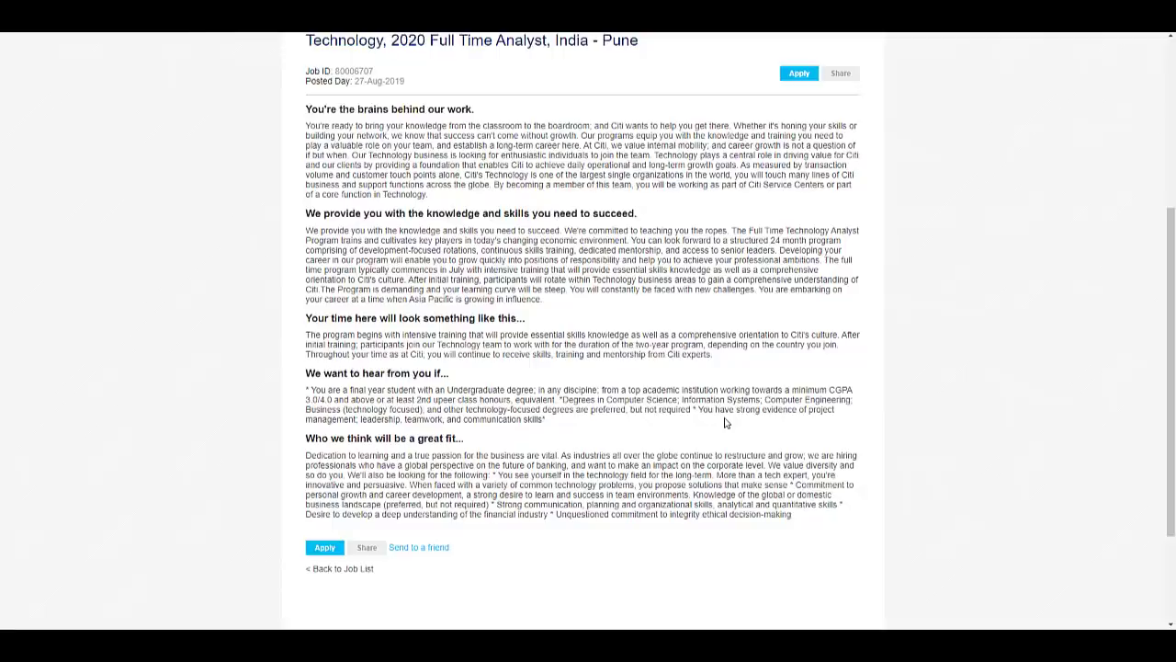
Step: Apply for the job as a new user by choosing Register Now on the sign-in page
click(324, 552)
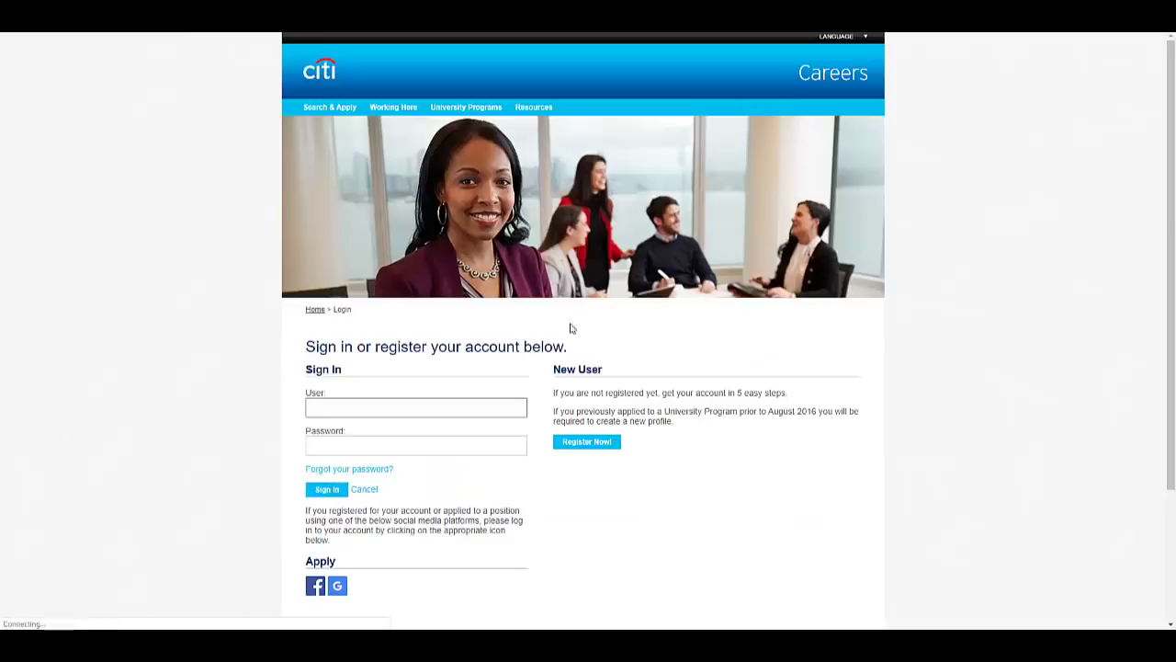
click(595, 449)
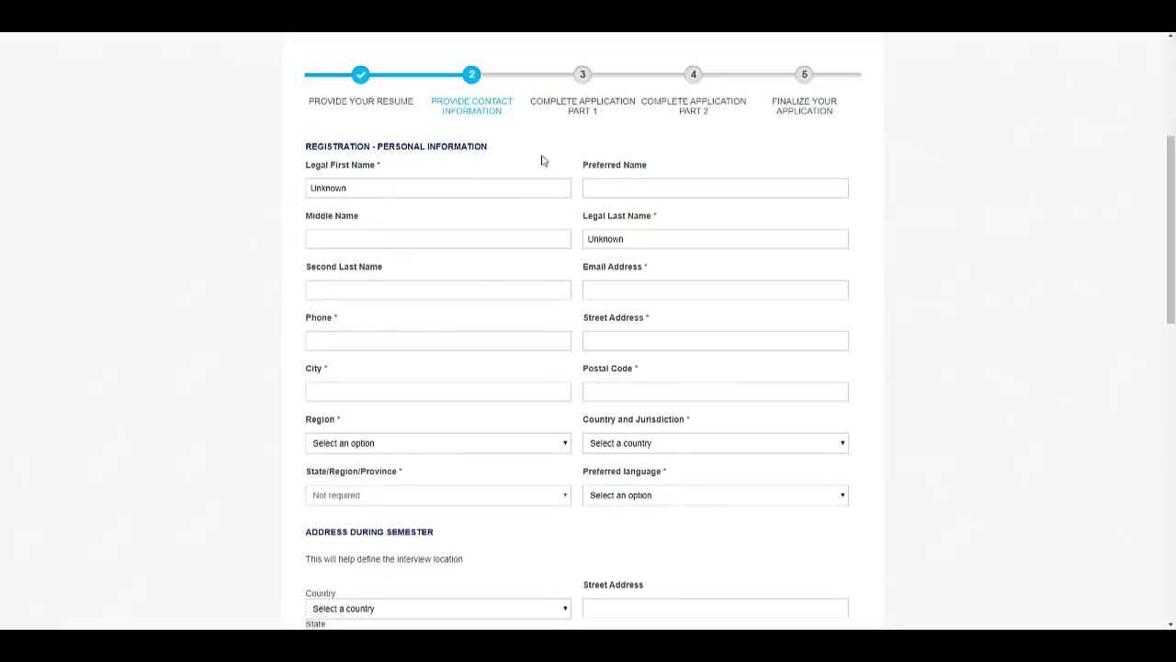
Step: Set the highest level of education to Bachelors Level Degree
scroll(413, 377, down, 5)
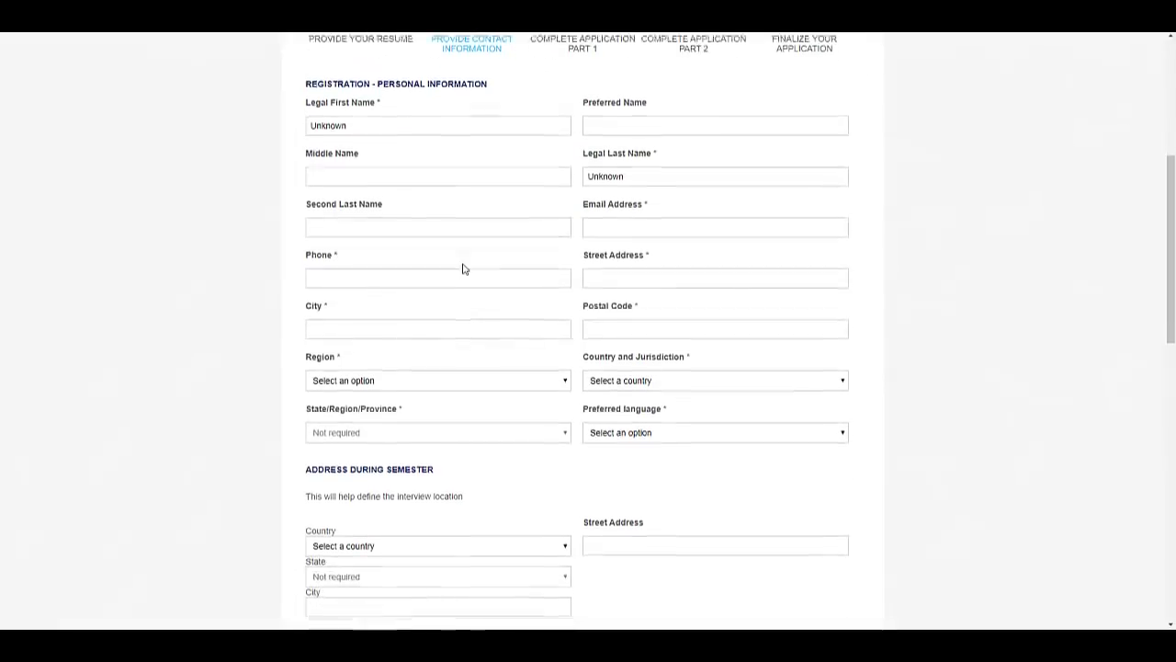
scroll(463, 267, down, 2)
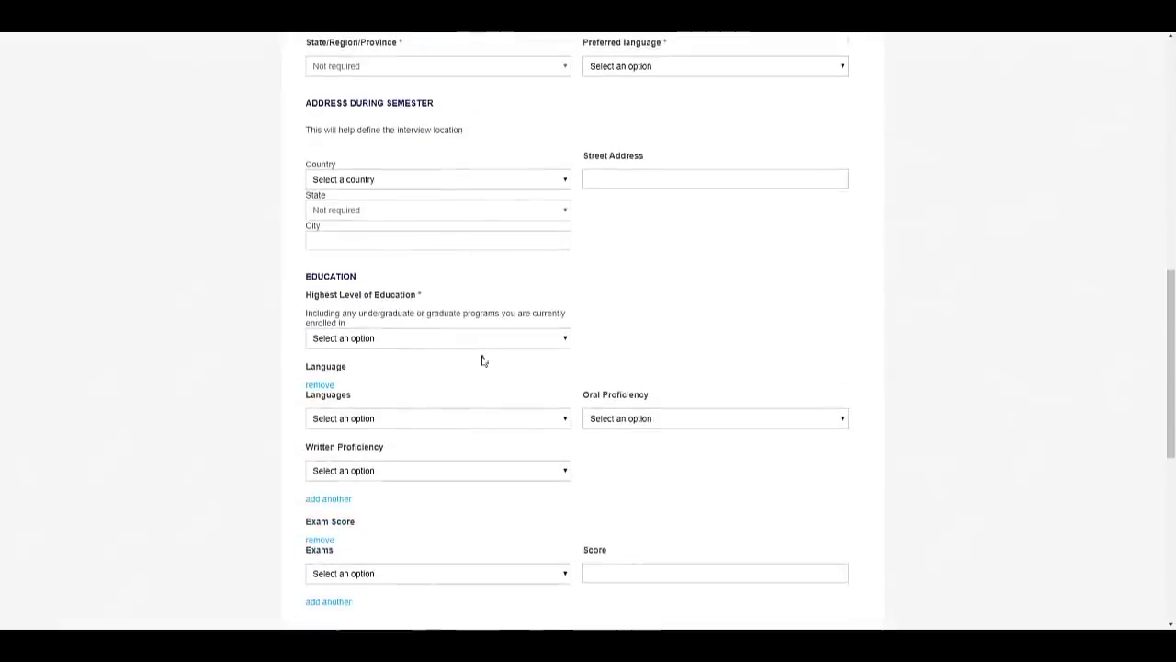
scroll(478, 356, up, 6)
scroll(450, 404, down, 2)
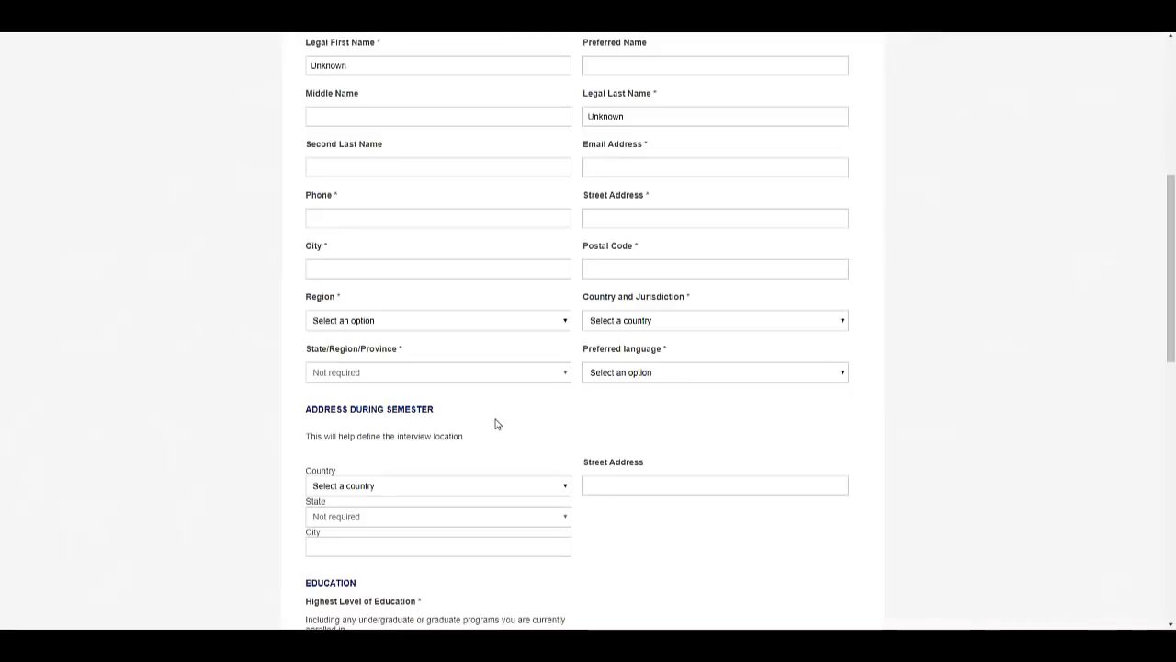
scroll(421, 419, down, 5)
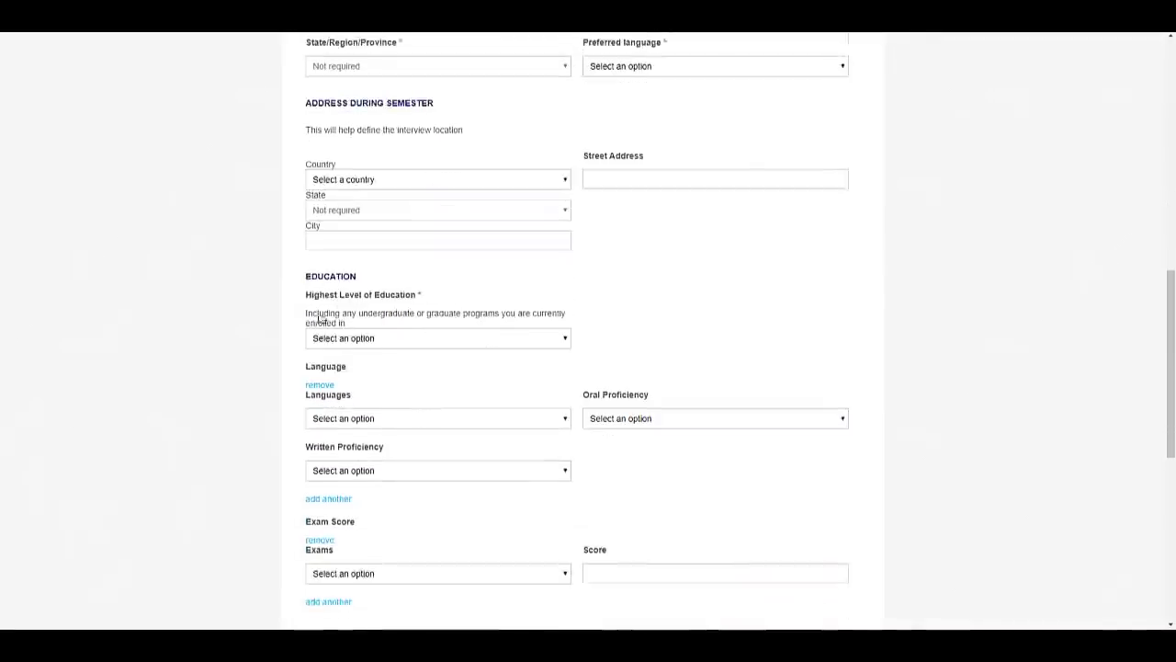
click(387, 340)
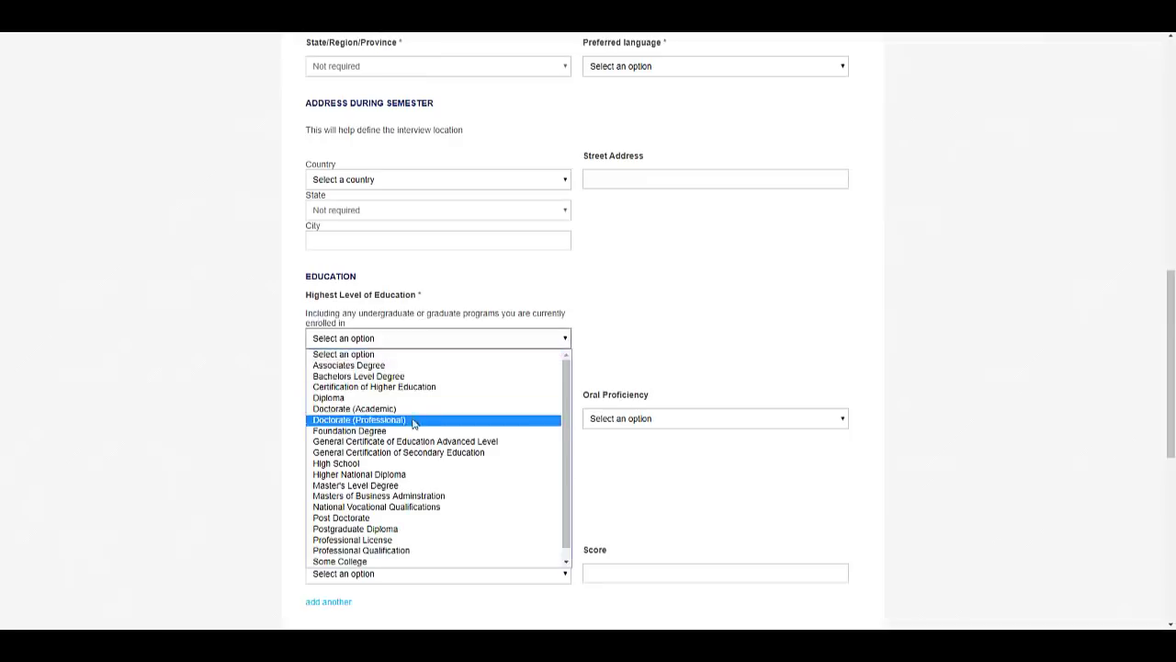
click(392, 377)
Step: Set the country of study to India
scroll(284, 420, down, 1)
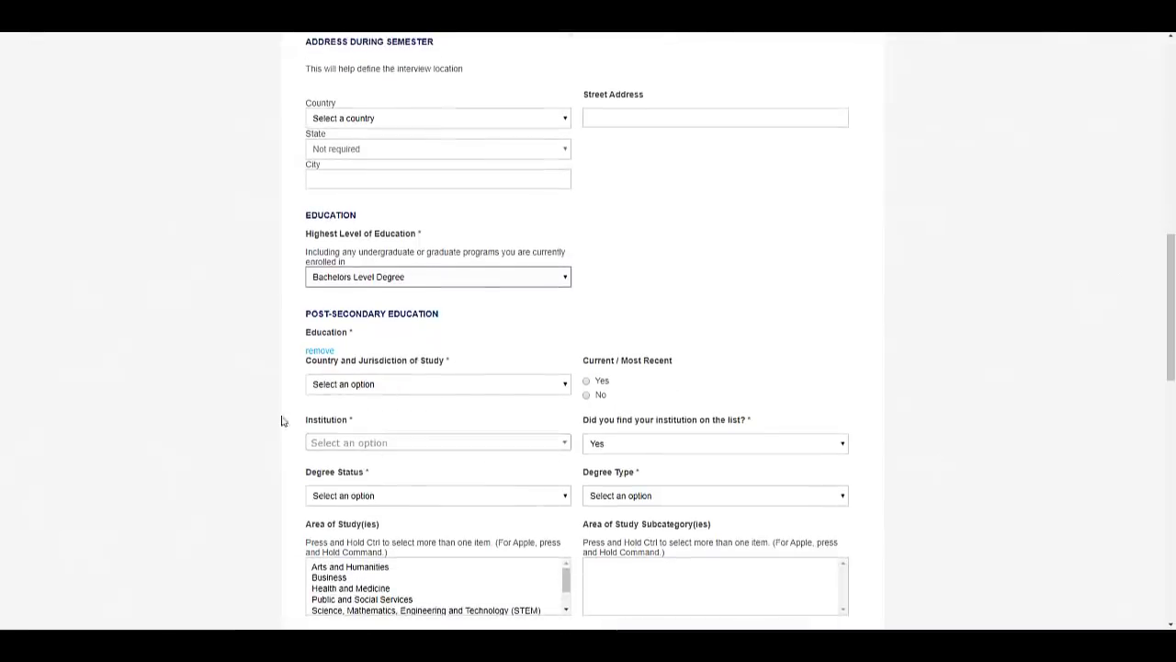
click(355, 384)
scroll(420, 488, down, 15)
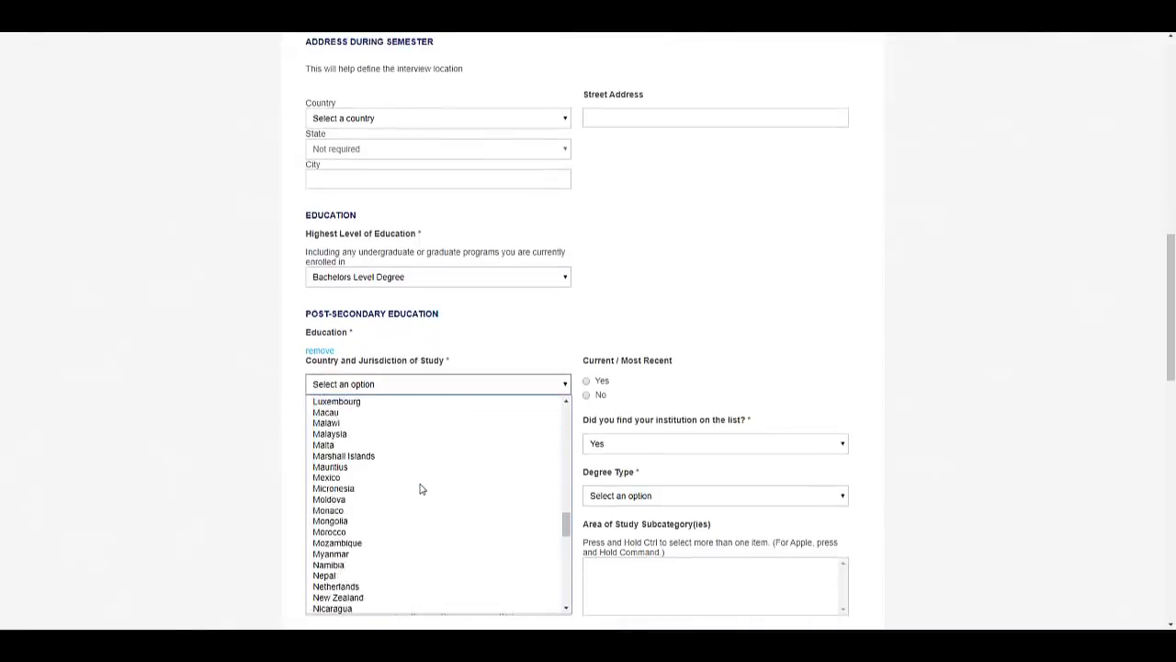
scroll(460, 468, up, 3)
click(482, 454)
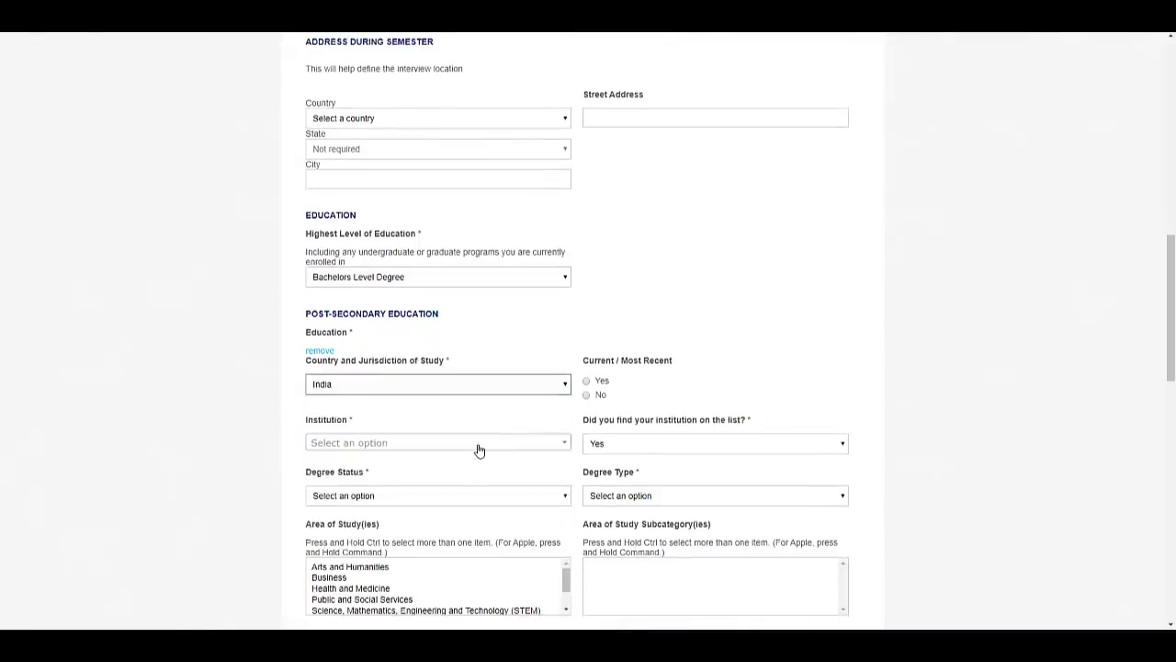
Step: Answer No to 'Did you find your institution' after browsing the institution list, then select the Institution field
click(478, 449)
scroll(470, 496, down, 1)
scroll(470, 496, down, 6)
scroll(470, 497, down, 8)
scroll(471, 499, down, 10)
click(481, 475)
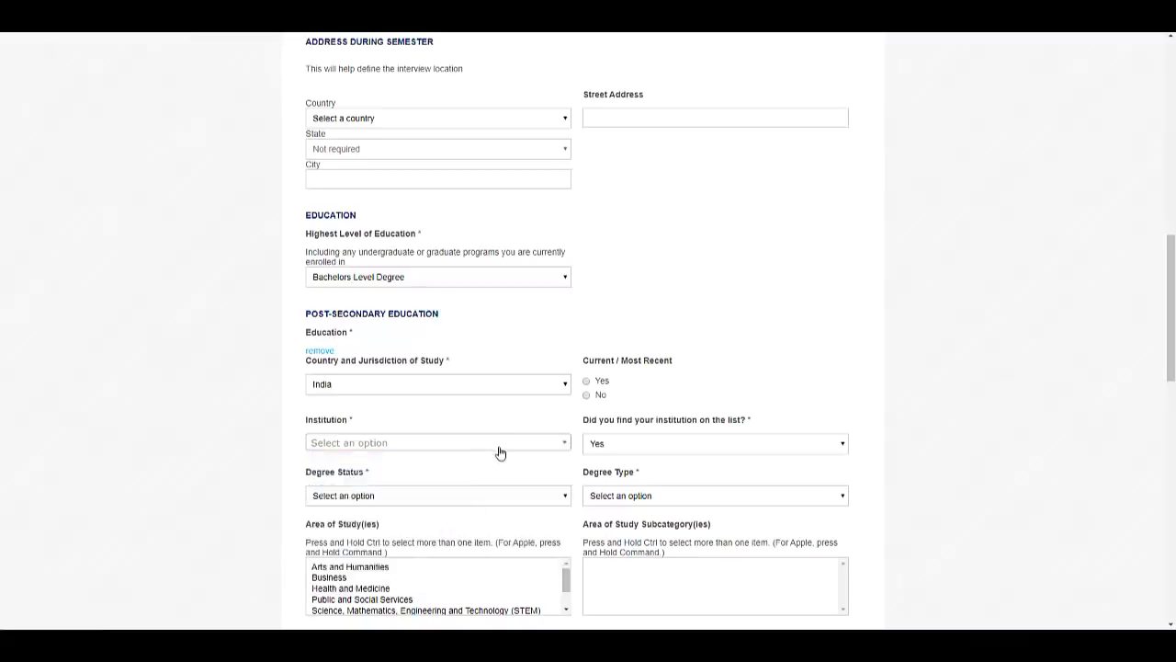
click(503, 450)
click(505, 451)
click(732, 443)
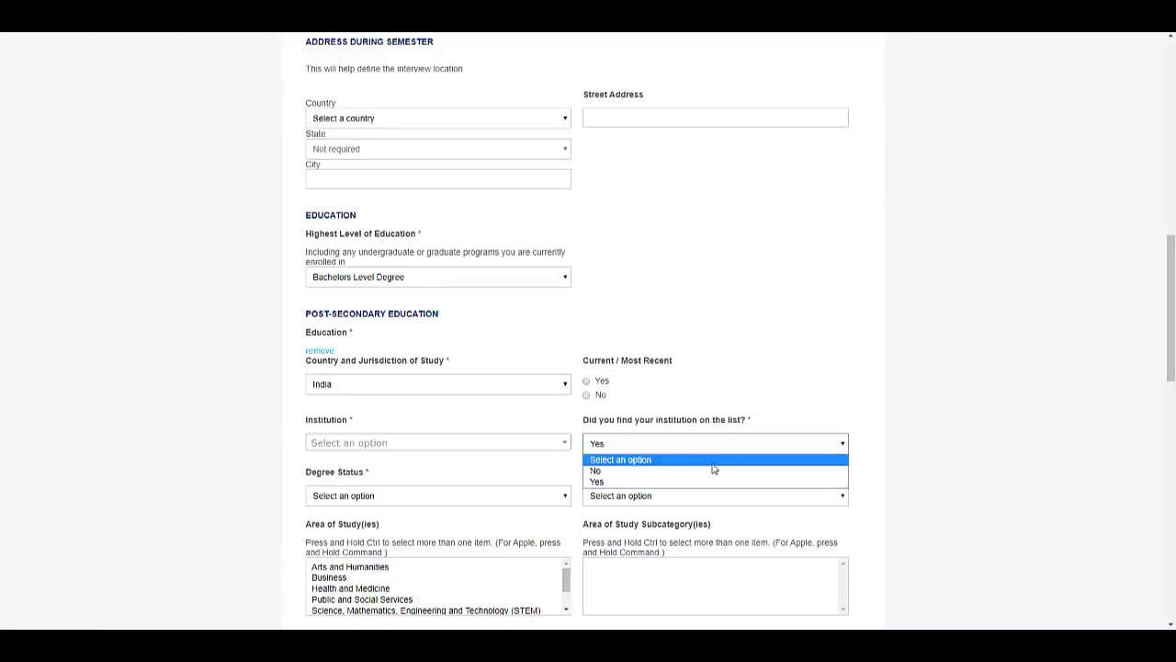
click(707, 468)
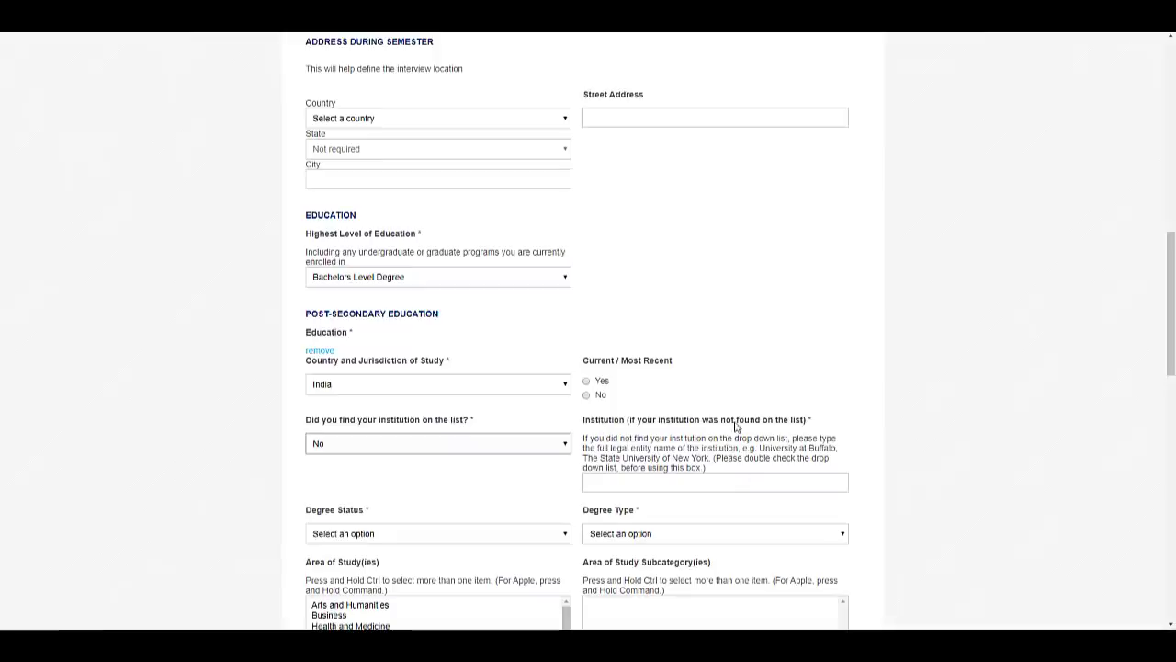
click(637, 483)
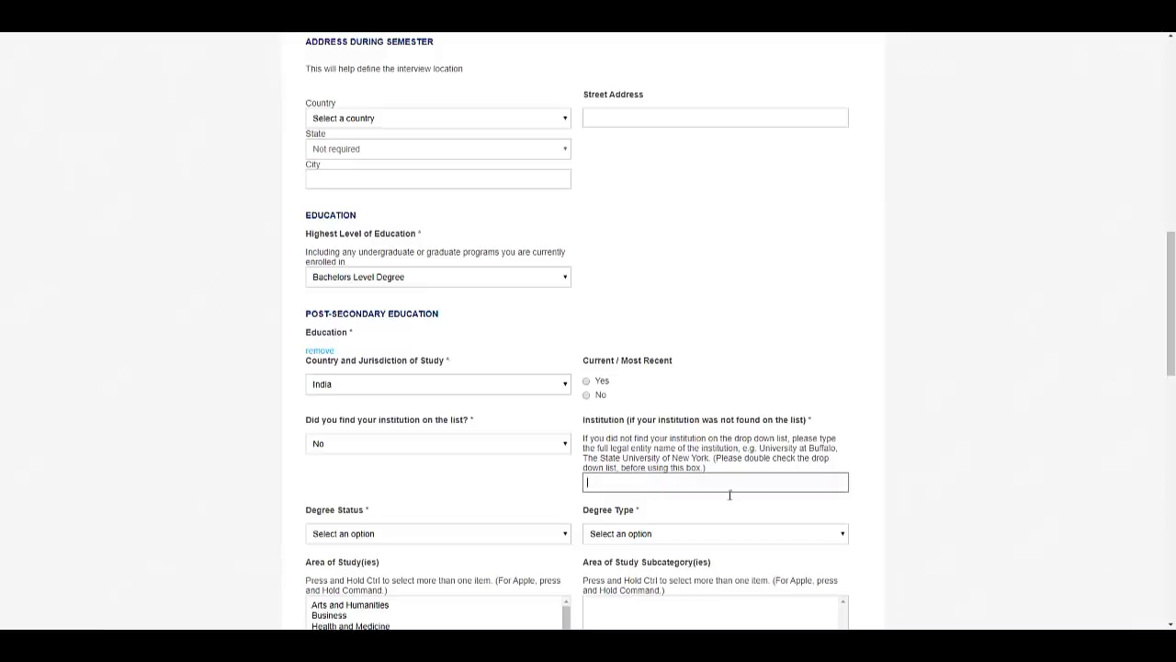
Step: Mark the degree status In Progress and the degree type Bachelor of Engineering
click(485, 543)
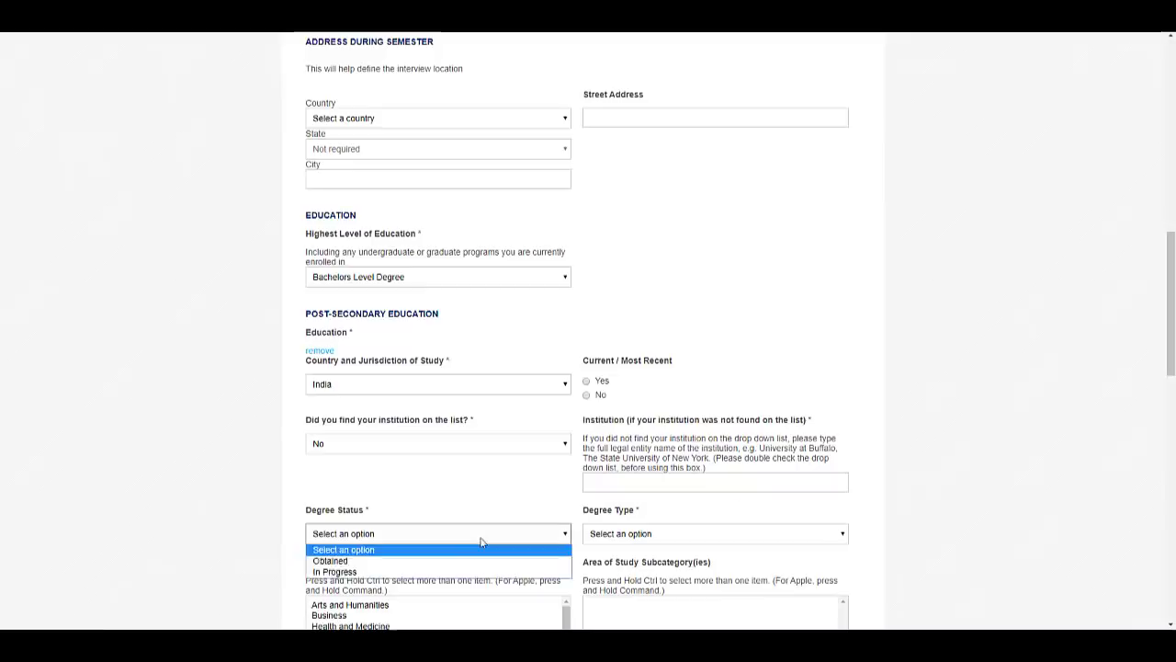
click(439, 572)
scroll(438, 535, down, 2)
click(656, 413)
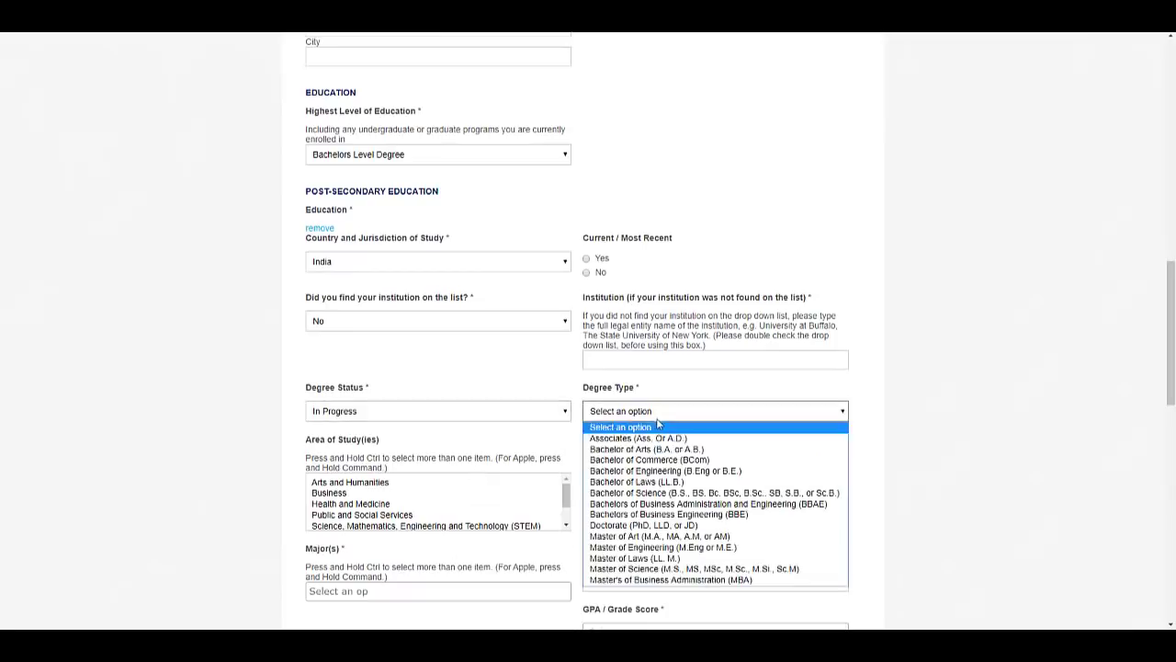
click(662, 470)
Step: Set the area of study to STEM
scroll(706, 273, down, 2)
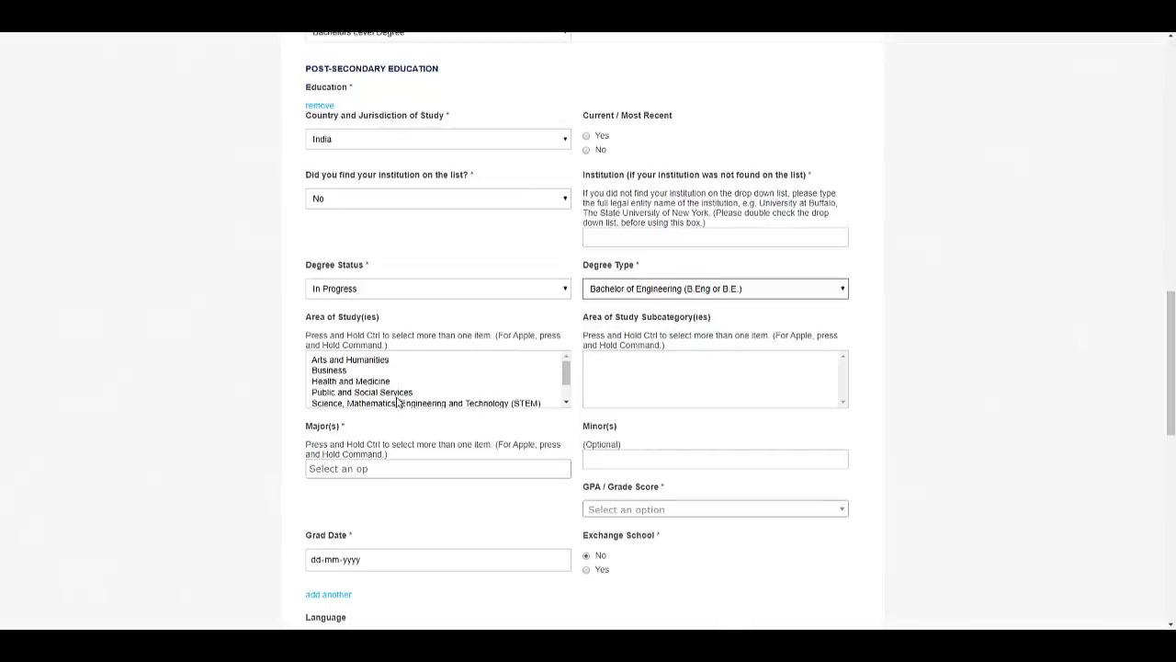
scroll(367, 384, down, 2)
scroll(372, 395, down, 2)
click(384, 254)
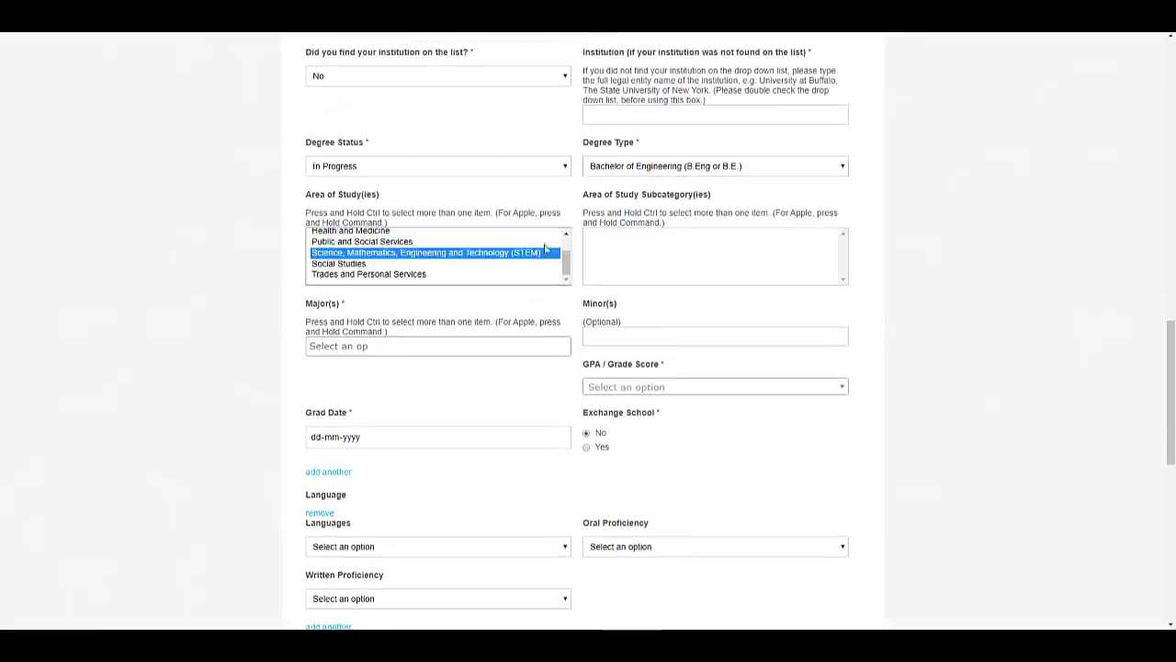
Step: Search 'COMPU' and pick Computer Engineering as the major
scroll(682, 273, down, 1)
scroll(680, 273, down, 1)
scroll(656, 278, up, 3)
scroll(649, 284, down, 1)
scroll(637, 270, up, 1)
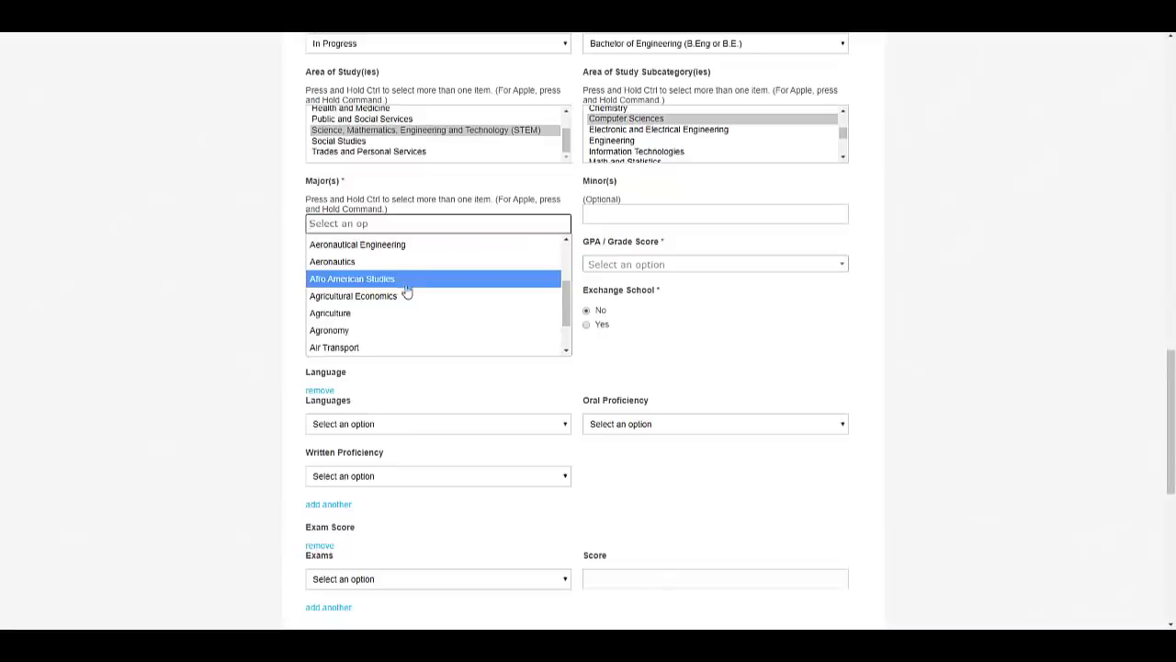
scroll(408, 293, down, 1)
scroll(407, 292, down, 1)
text(C)
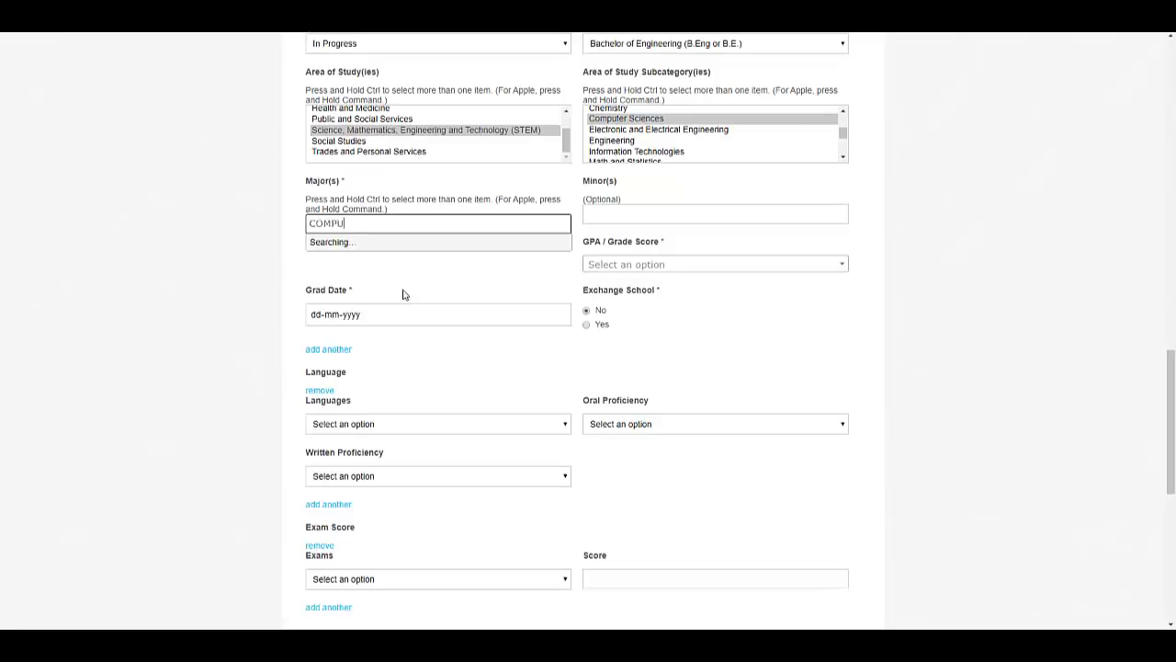
text(OMPU)
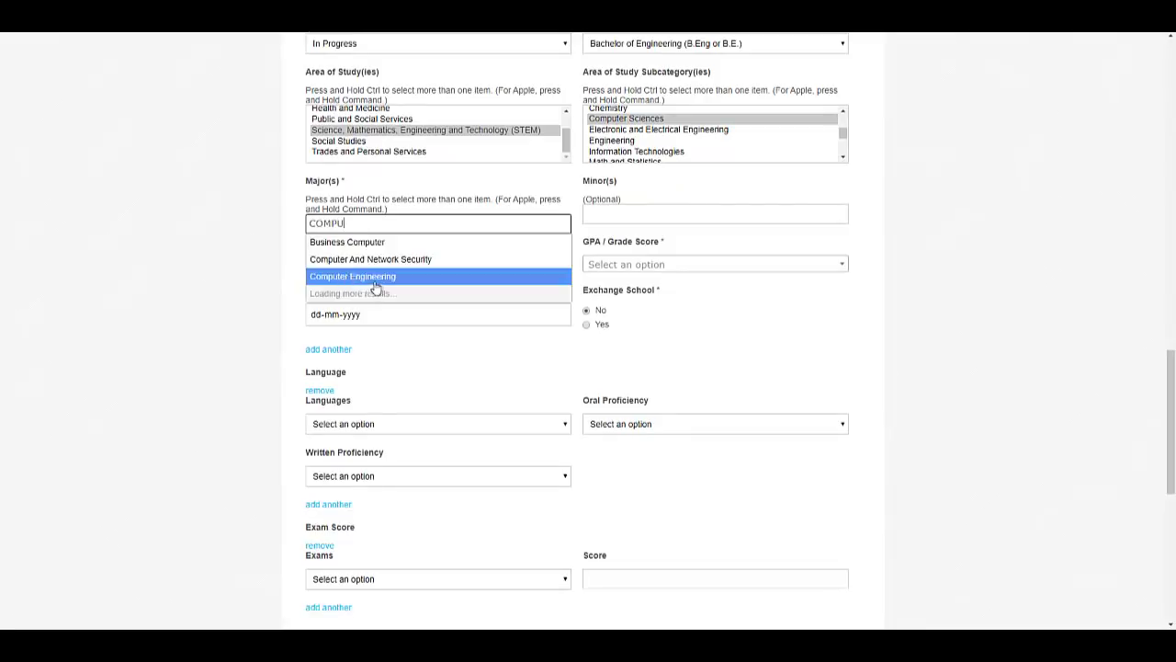
click(371, 277)
click(674, 268)
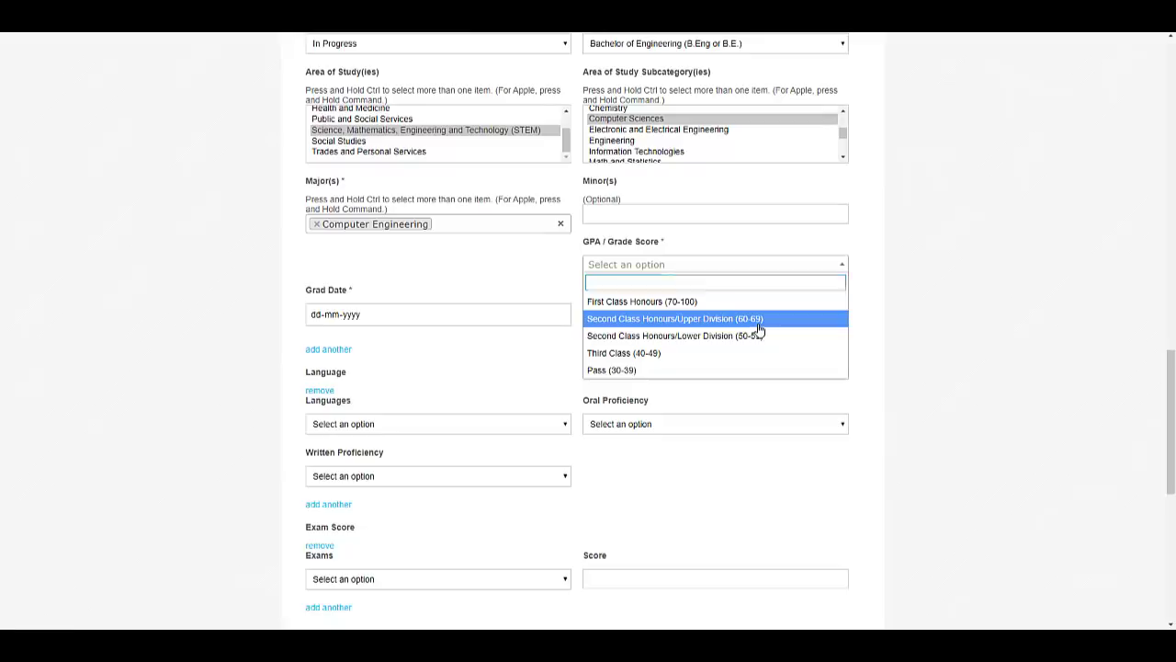
Step: Set GPA to Second Class Honours/Upper Division (60-69) and graduation date to 06-06-2020
click(759, 324)
click(349, 315)
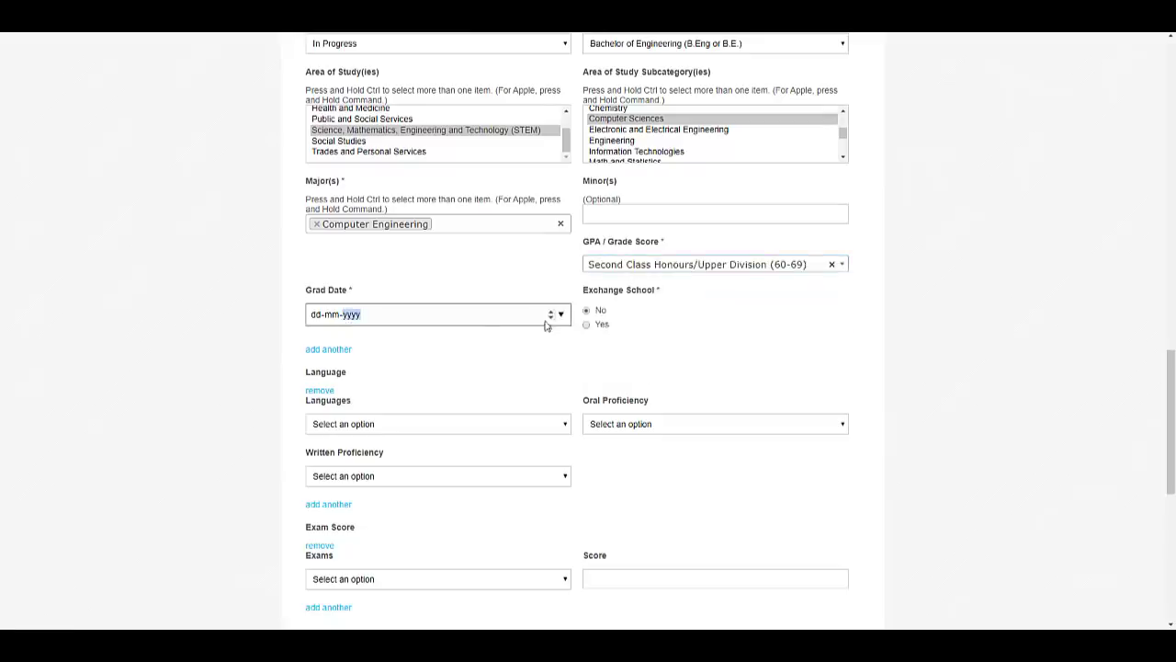
click(326, 319)
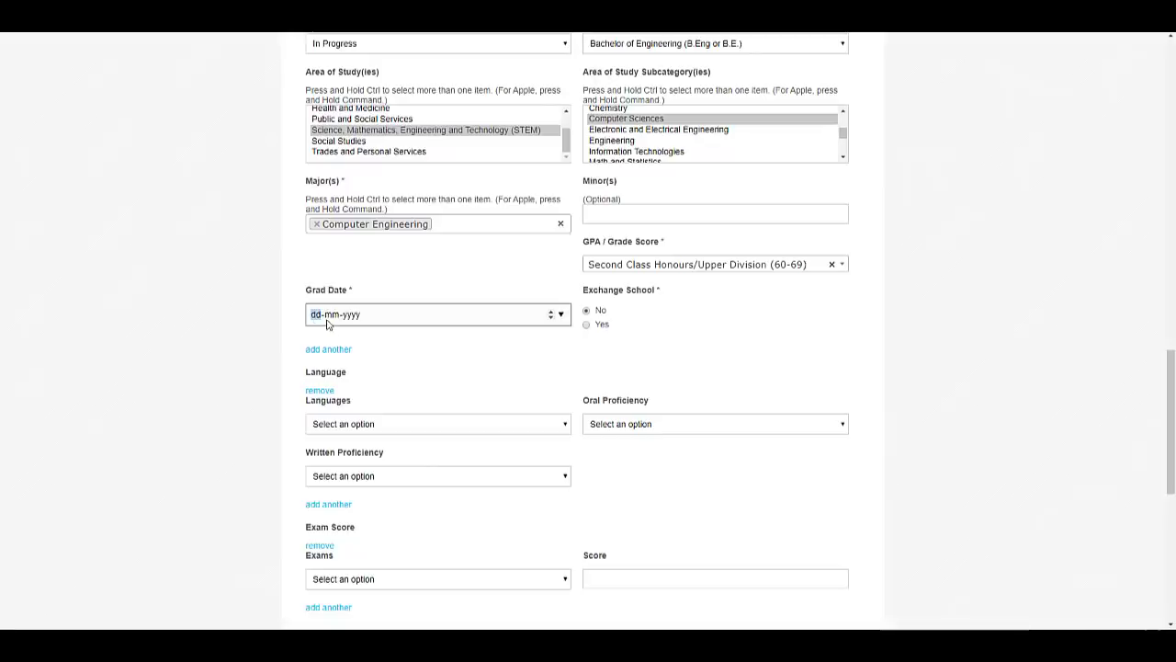
text(06-20206-2020)
click(561, 423)
click(412, 481)
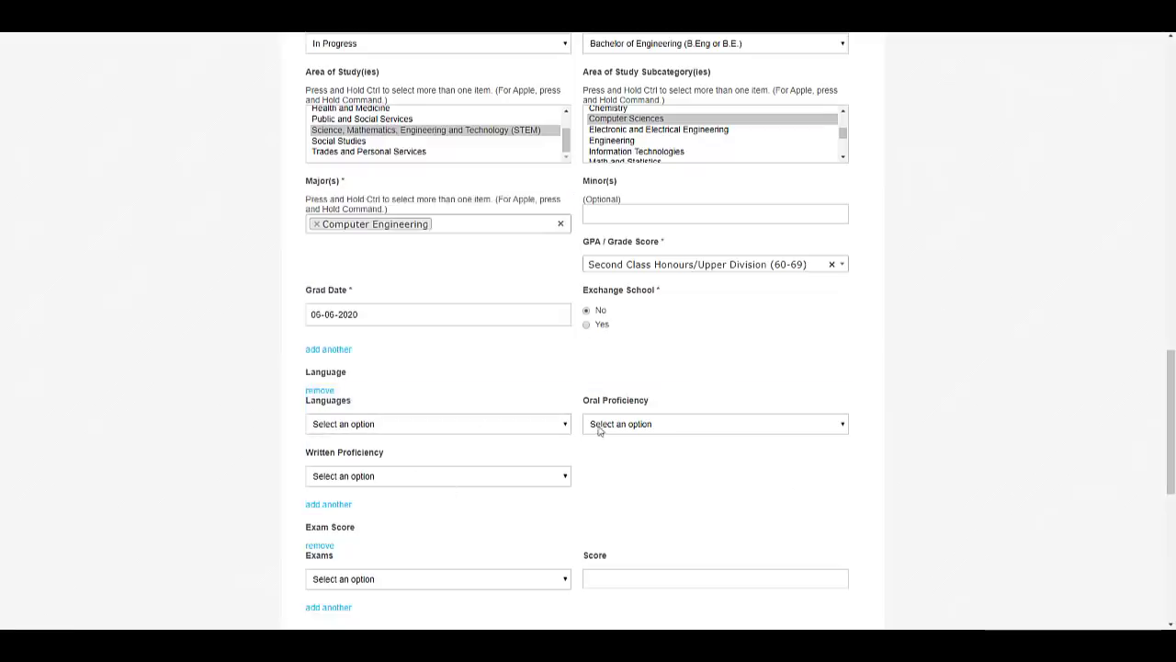
Step: Look over the oral proficiency, language and exam lists without choosing, then scroll to the form's bottom
click(676, 427)
click(1081, 397)
click(439, 425)
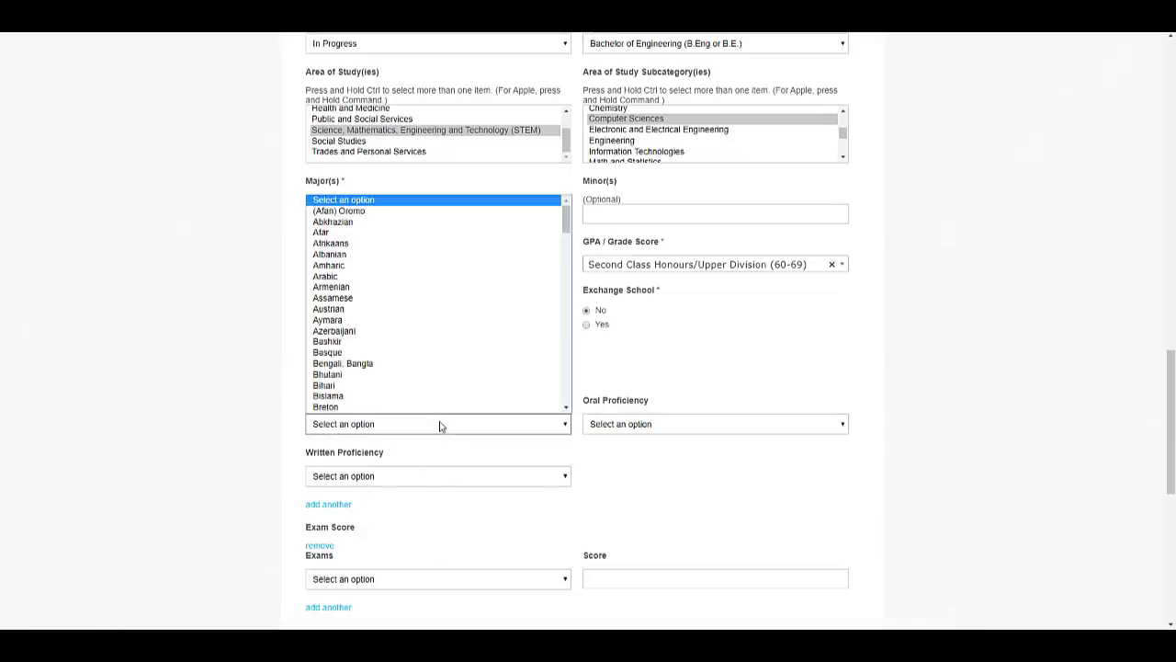
click(819, 535)
scroll(391, 554, down, 2)
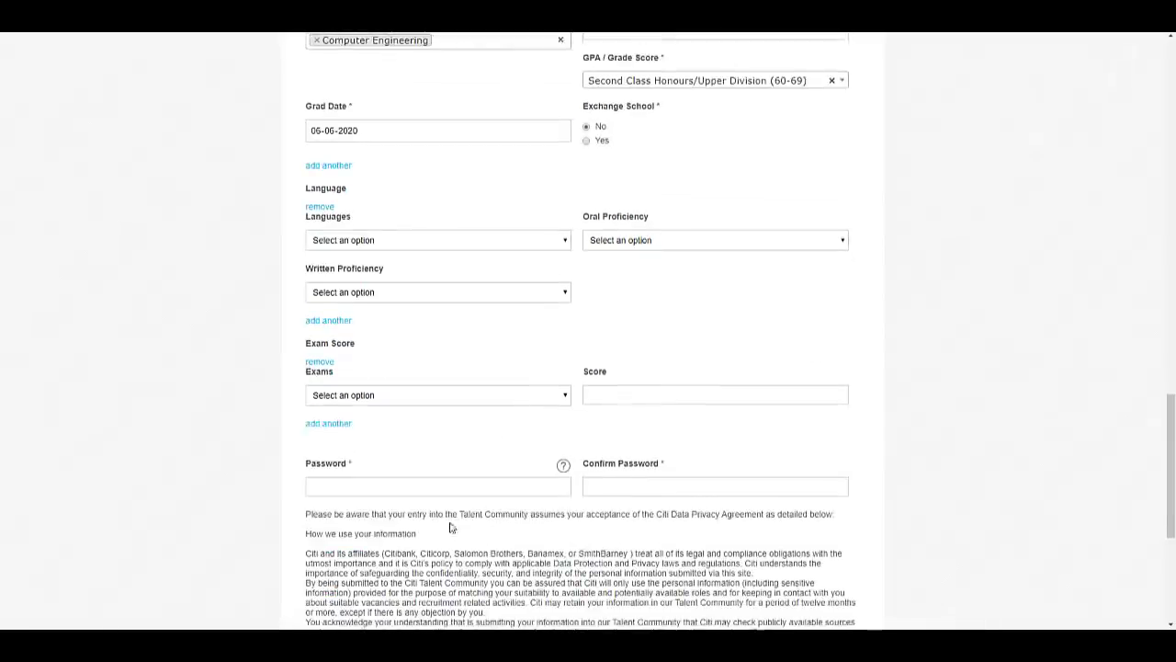
click(411, 395)
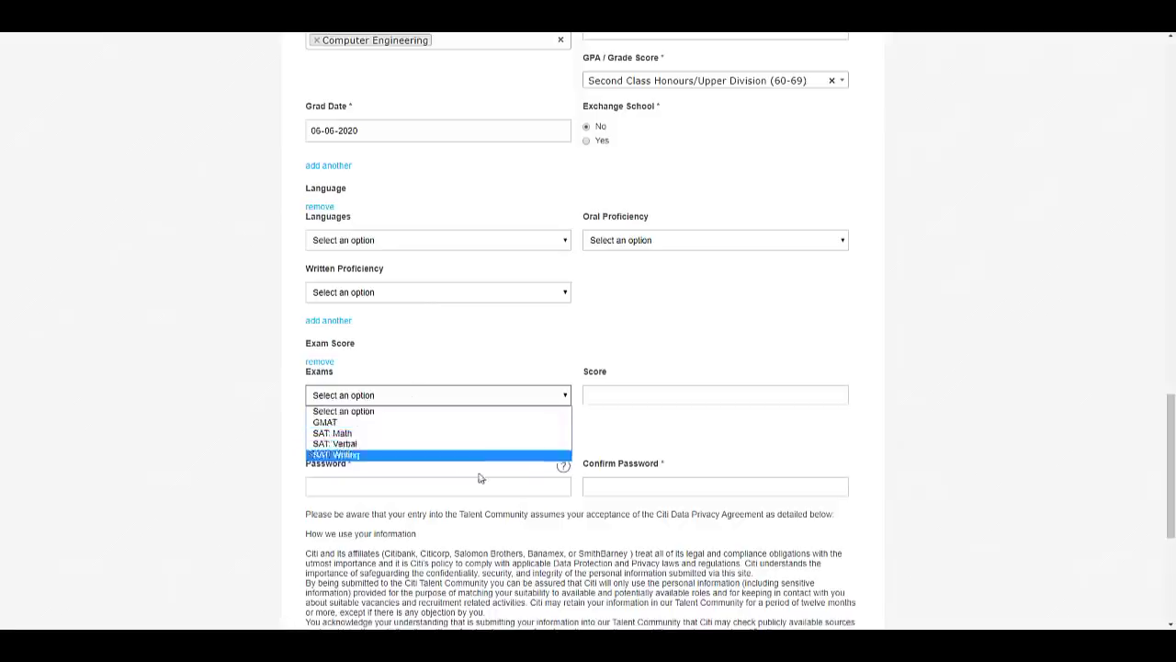
click(923, 368)
scroll(726, 428, down, 1)
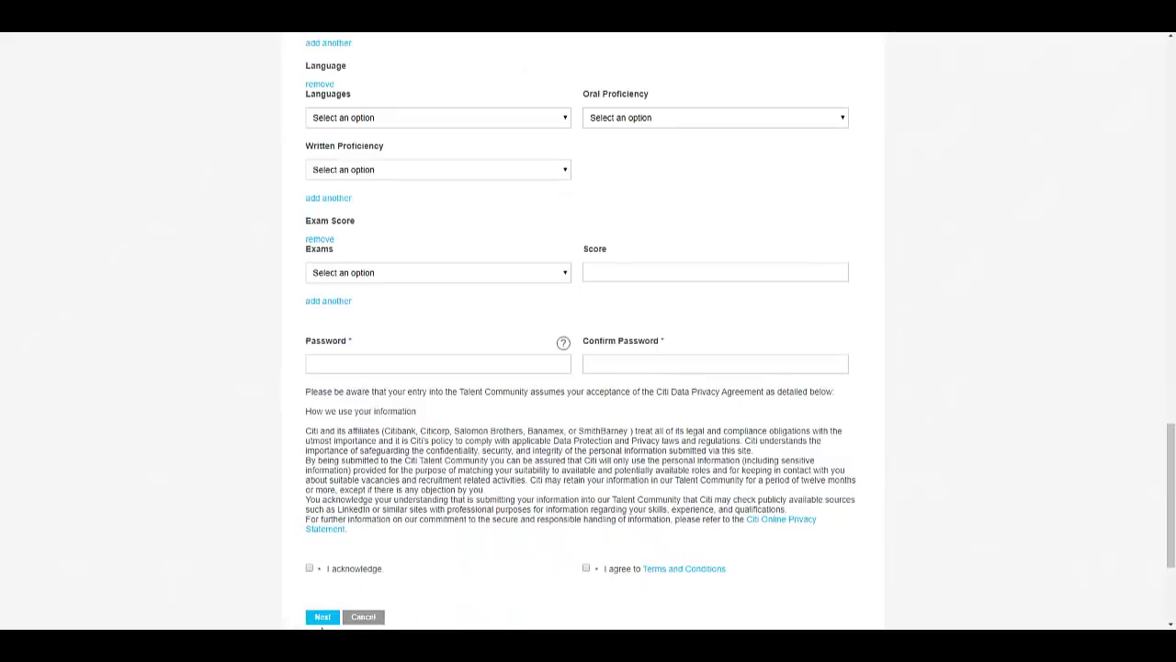
Step: Set nationality to Indian and continue to the job application step
click(323, 617)
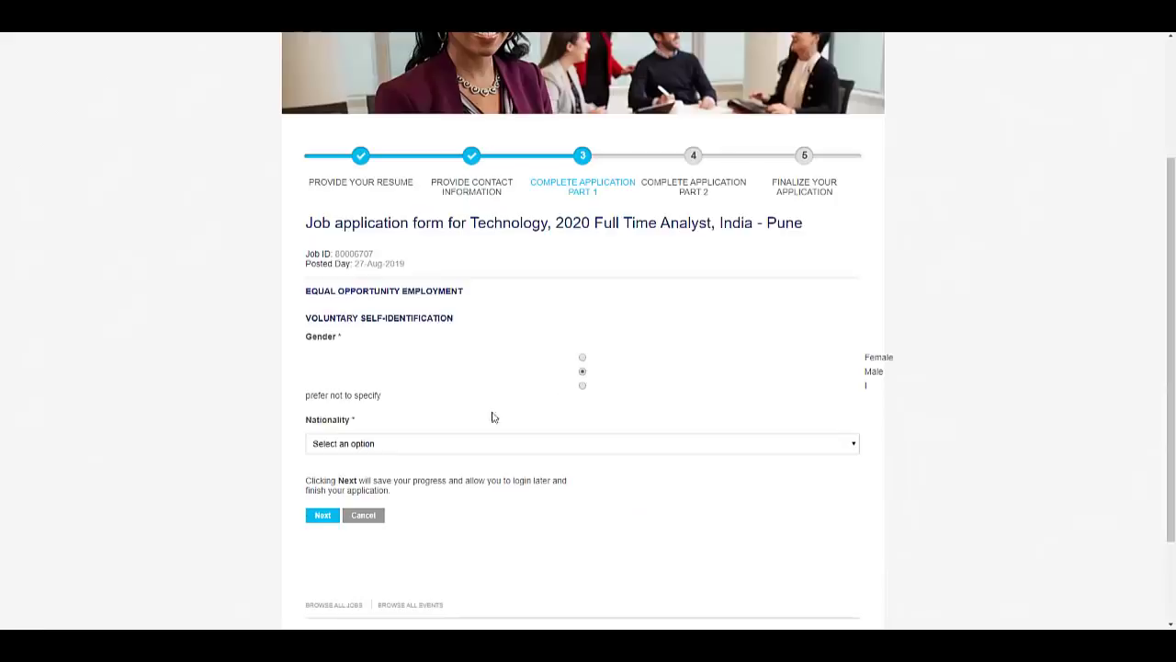
click(495, 446)
scroll(480, 306, down, 15)
click(480, 307)
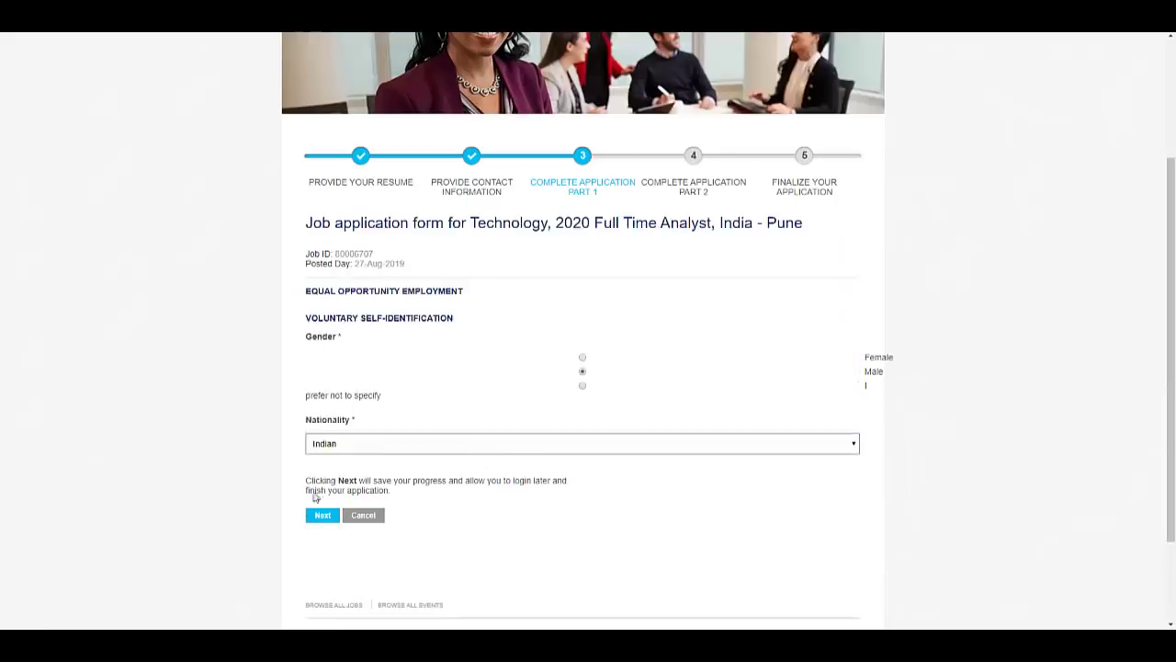
click(323, 514)
Step: Answer Yes to the work authorization and identity verification questions, leaving the application source unset
click(382, 339)
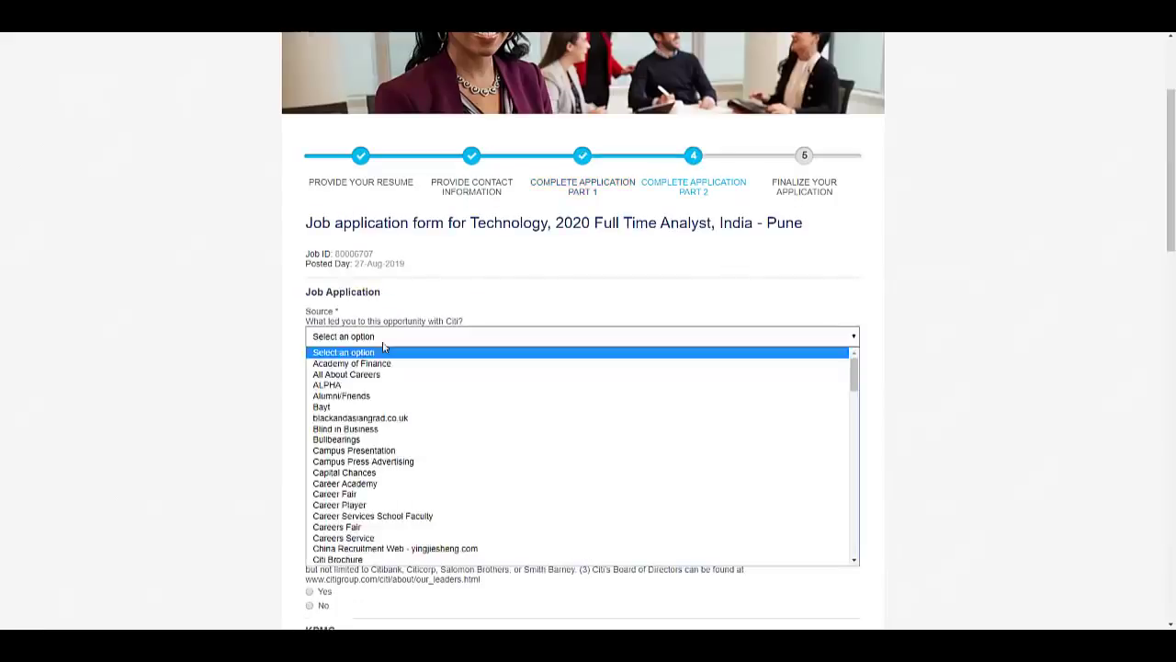
scroll(428, 411, down, 10)
scroll(428, 410, down, 8)
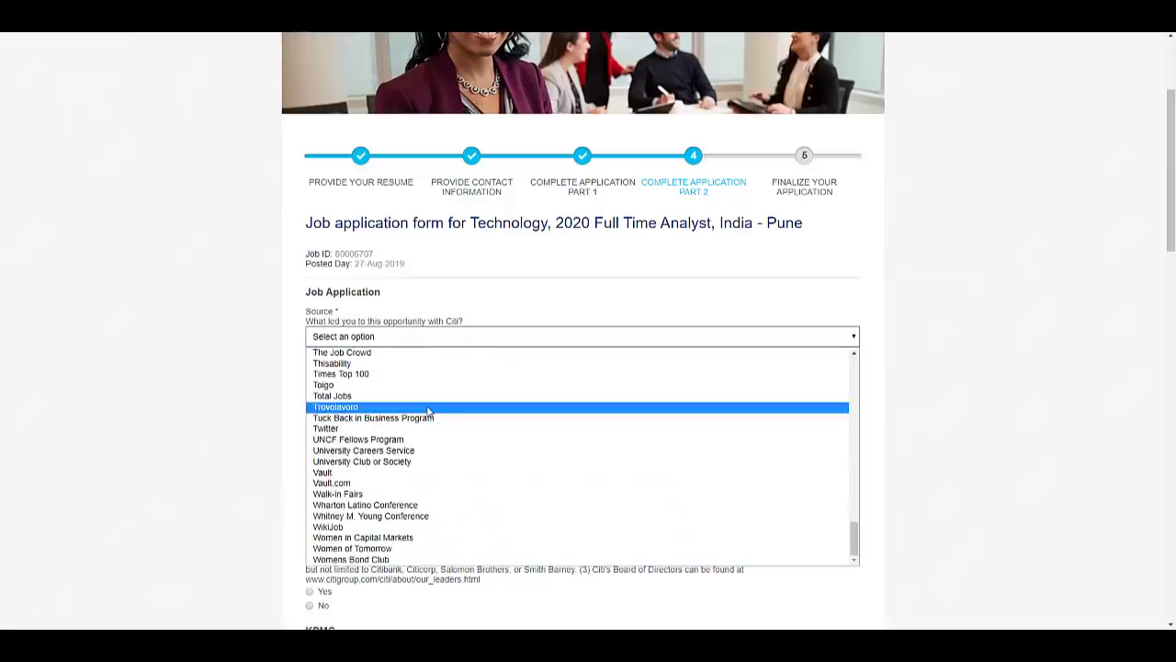
scroll(427, 420, up, 3)
key(Escape)
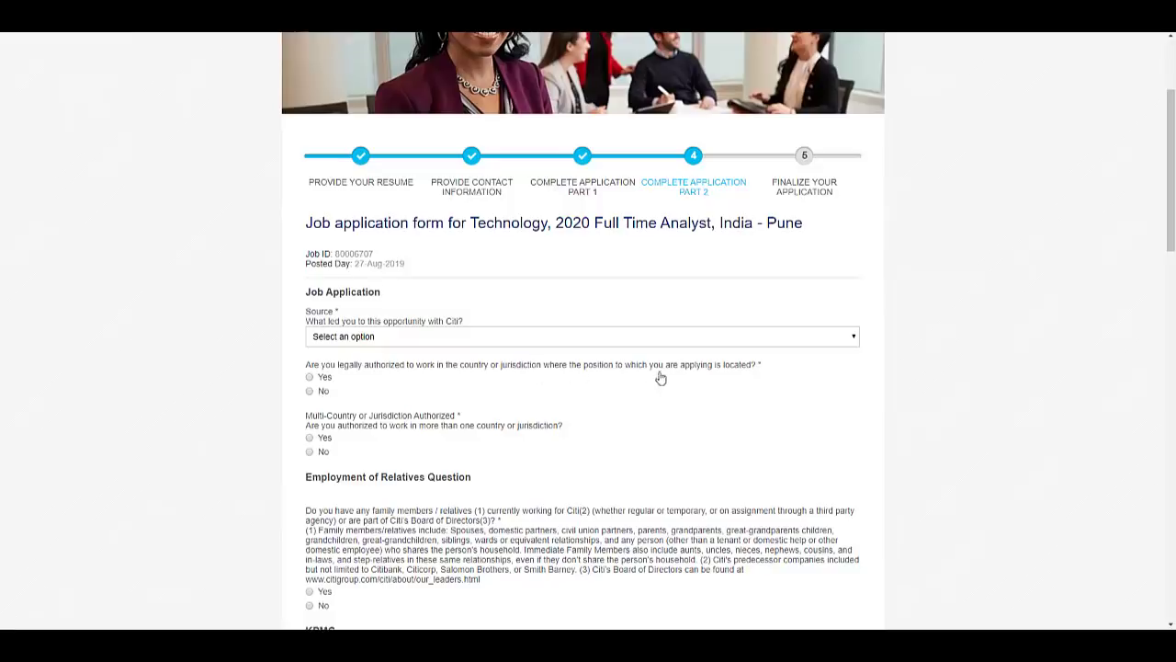
click(317, 378)
click(314, 438)
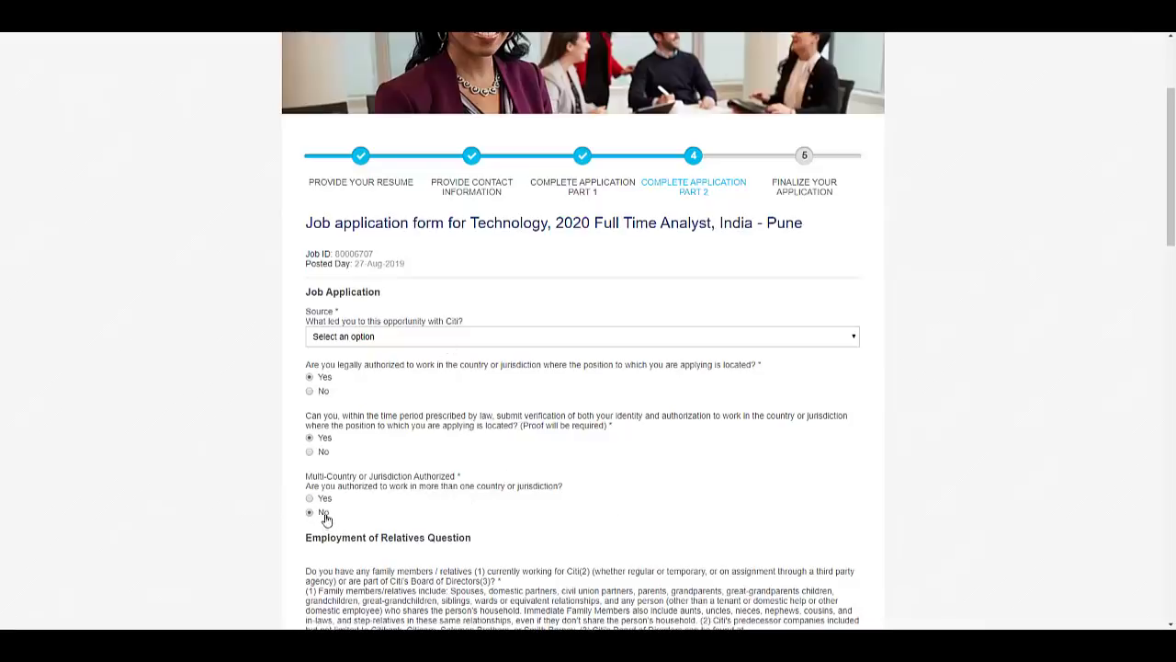
scroll(441, 478, down, 3)
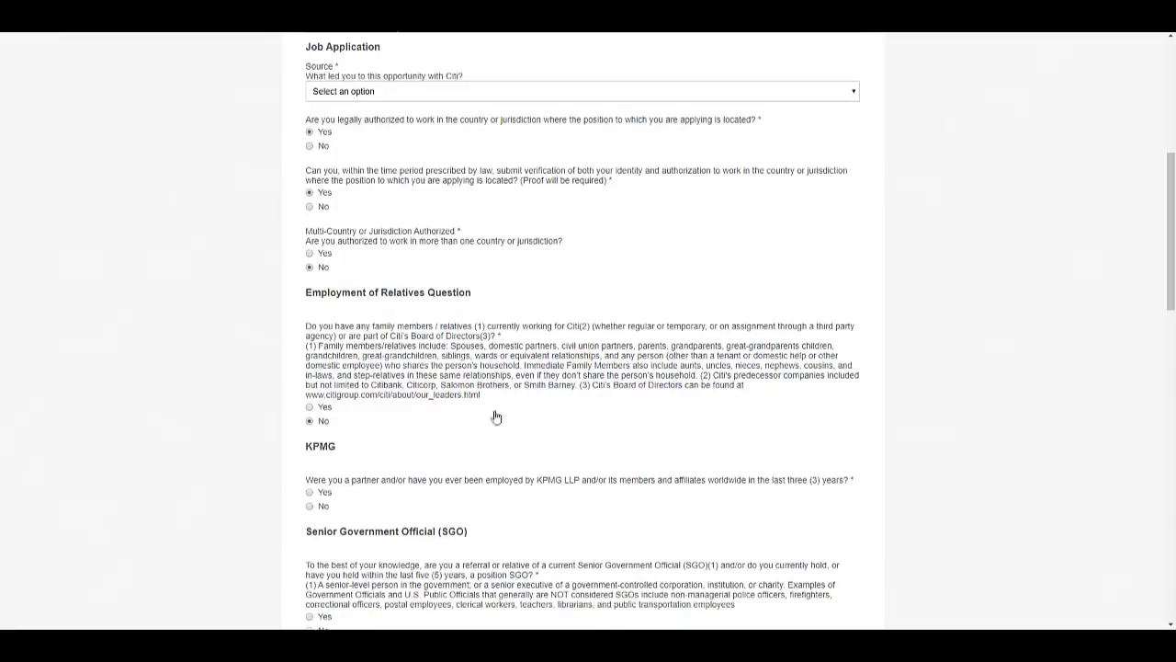
scroll(416, 449, down, 2)
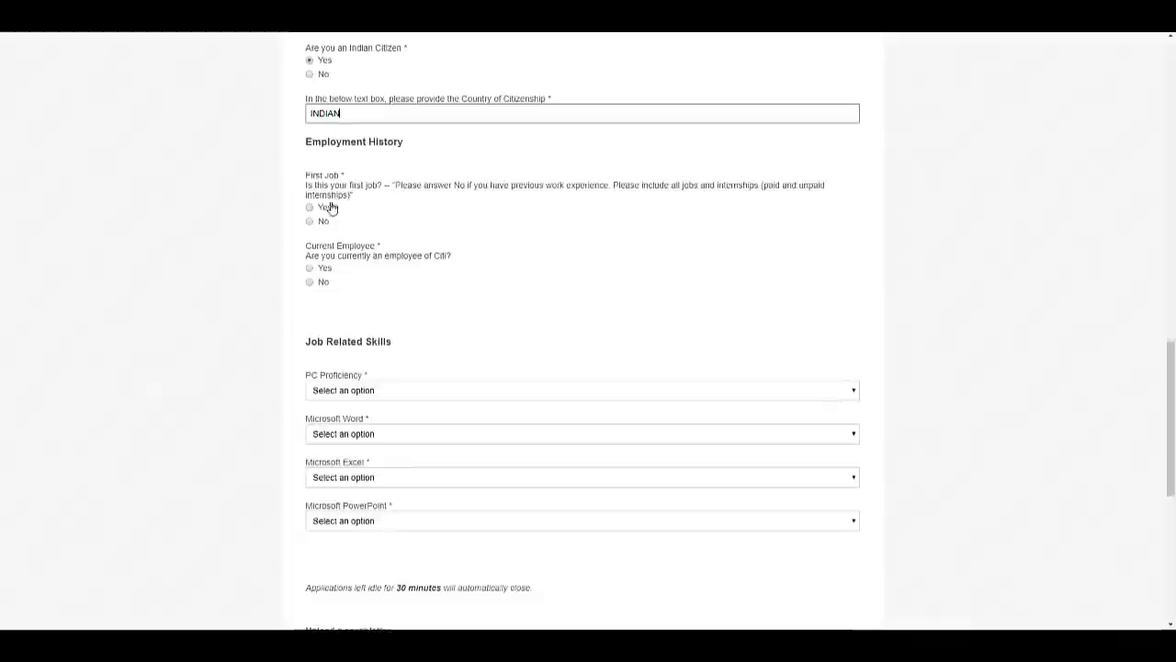
Step: Answer First Job Yes and Current Citi Employee No, and set PC Proficiency to Advanced
click(322, 209)
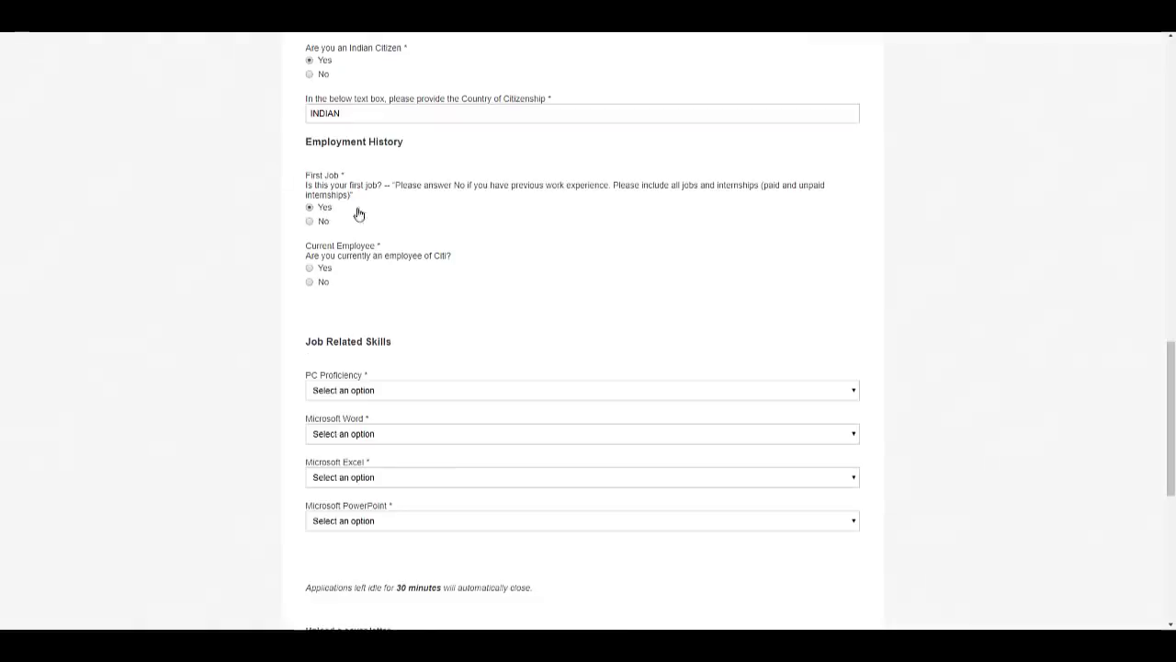
click(324, 284)
click(452, 395)
click(472, 331)
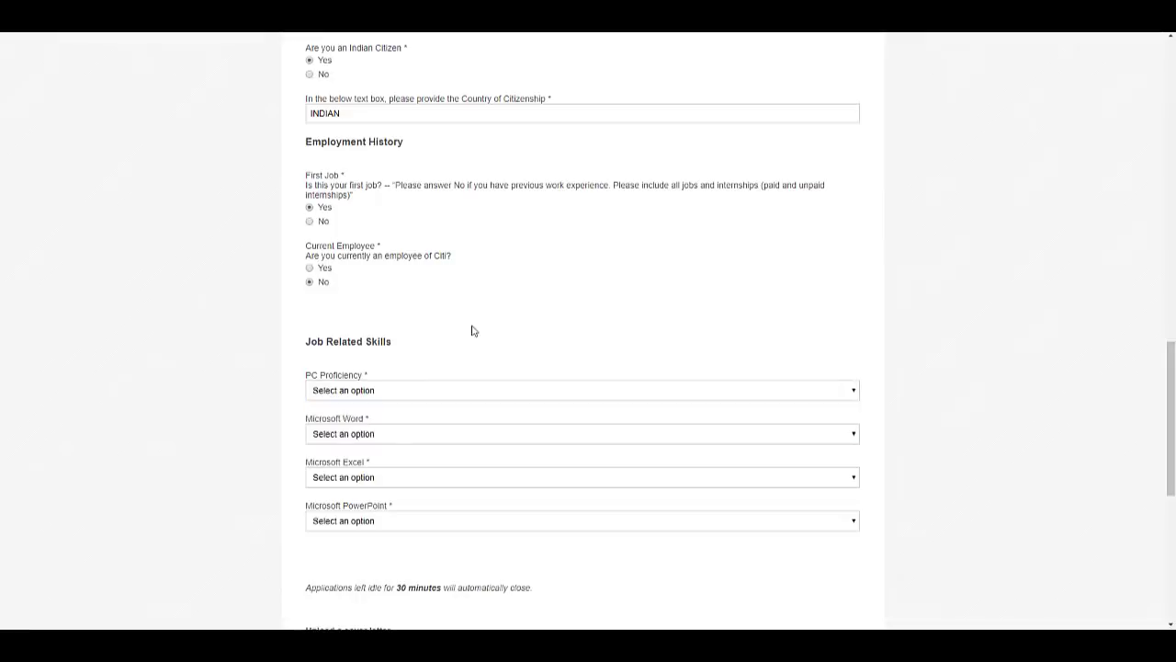
scroll(399, 373, down, 2)
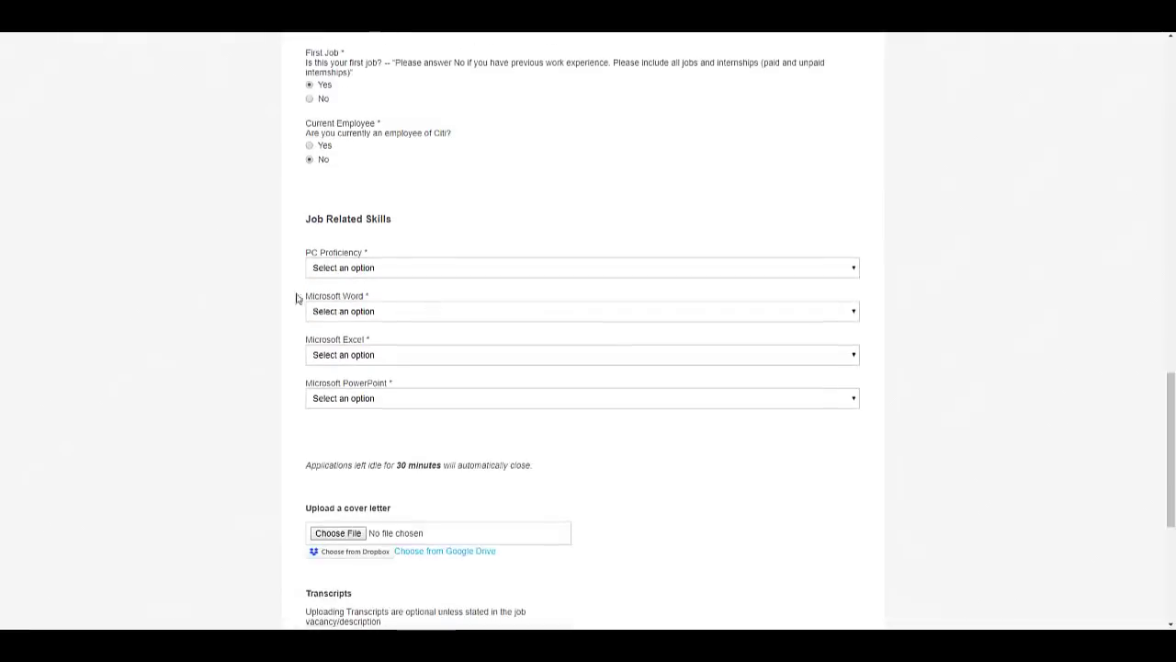
click(370, 268)
click(368, 294)
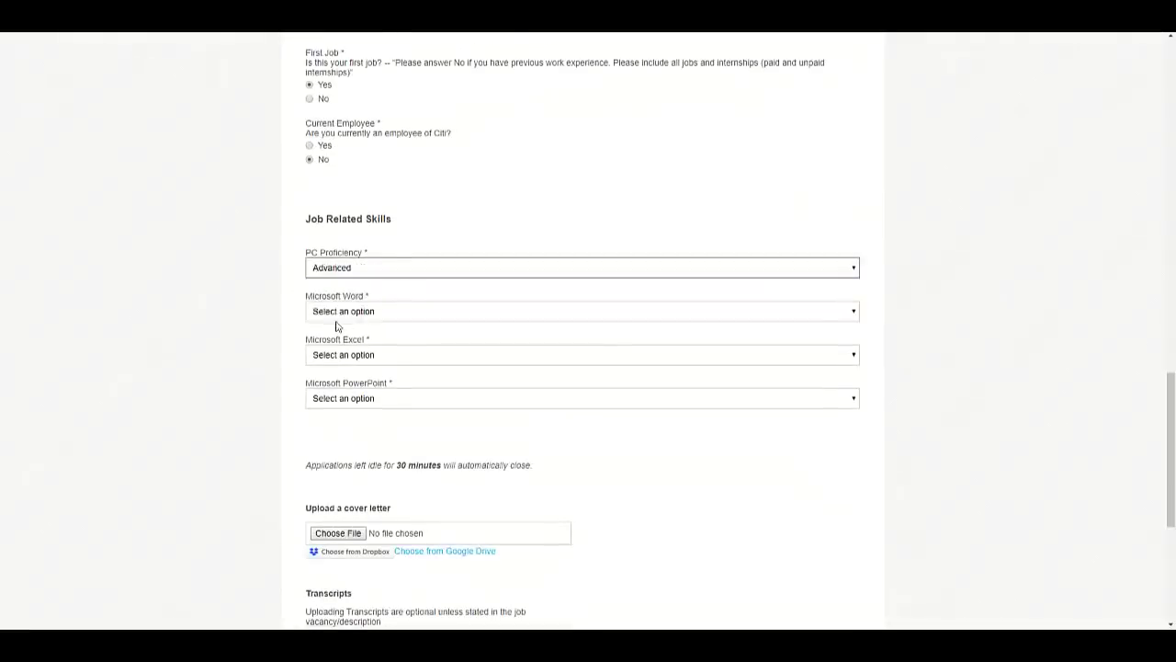
Step: Check the Microsoft Word and Excel skill lists, leaving both unset, and scroll down
click(376, 312)
click(368, 327)
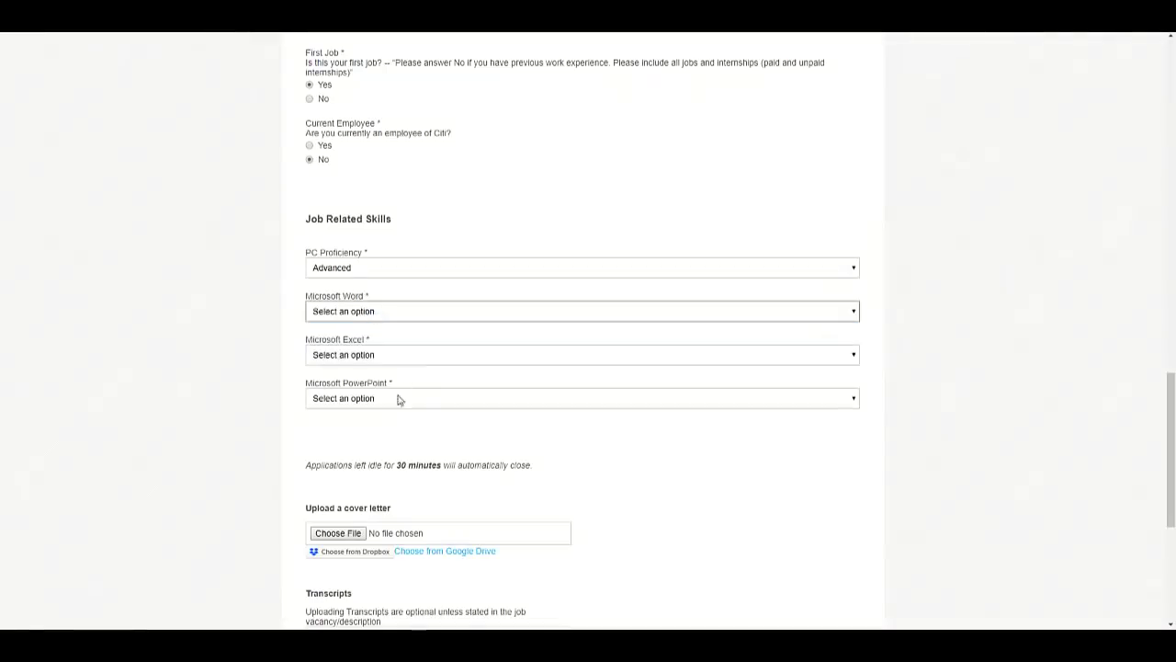
scroll(404, 398, down, 1)
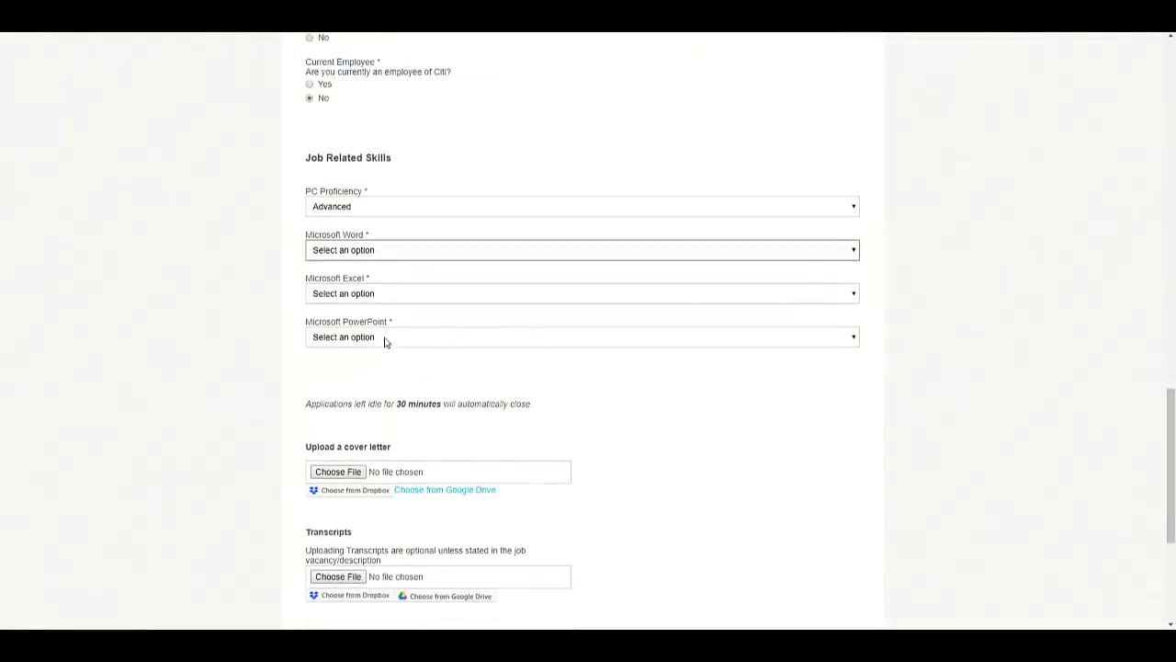
click(343, 294)
click(387, 376)
scroll(401, 414, down, 2)
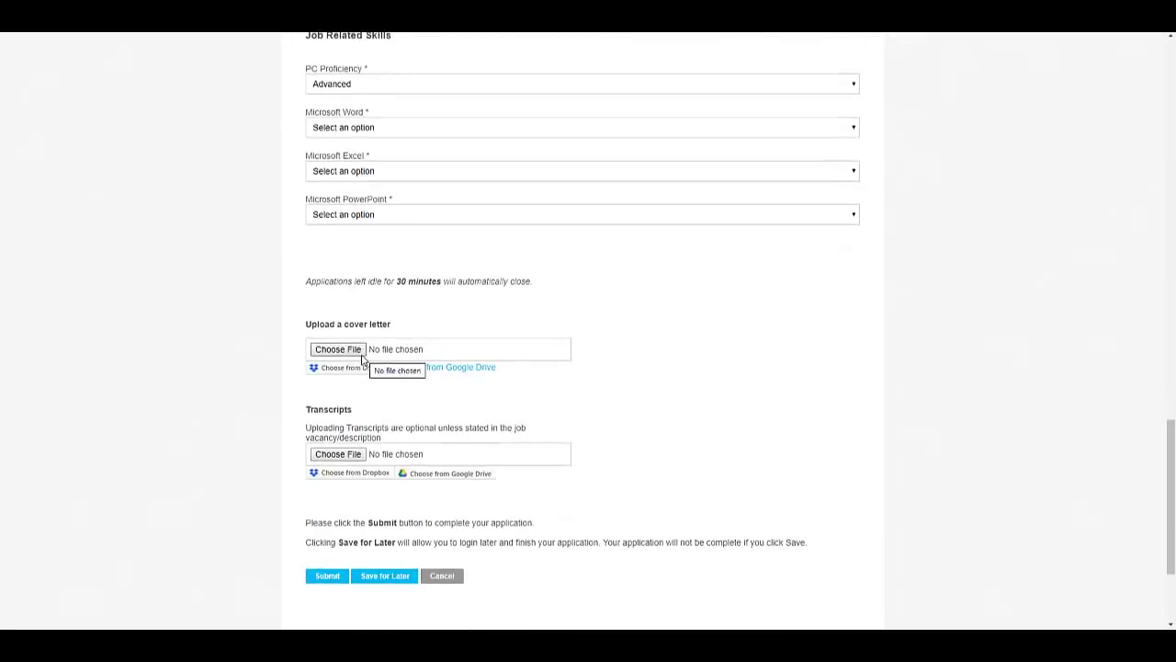